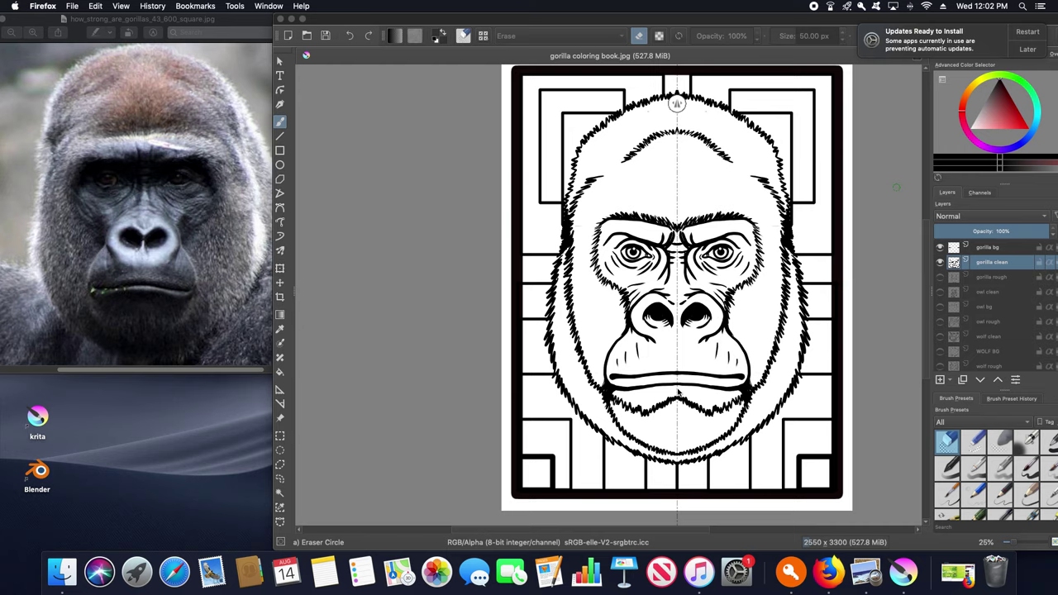
# Raise the volume, shift the gorilla page view slightly, and minimize Krita to the Dock.
pyautogui.press('XF86AudioRaiseVolume')
pyautogui.click(676, 346)
pyautogui.moveTo(689, 351); pyautogui.dragTo(659, 351)
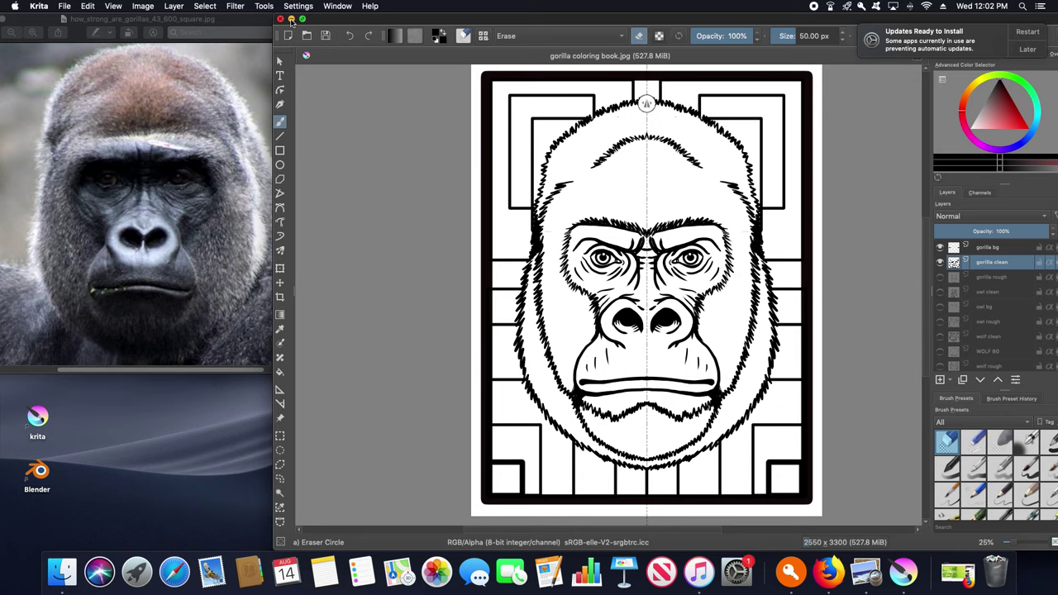
pyautogui.click(291, 19)
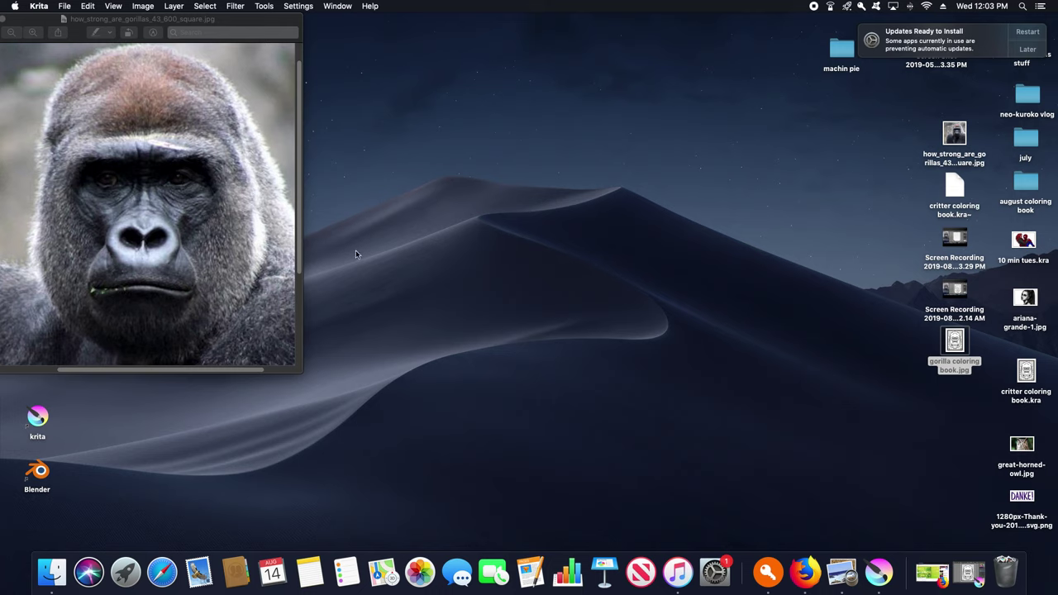
# Open 'Screen Recording 2019-08-14 at 11.32.14 AM' from the desktop in QuickTime Player.
pyautogui.doubleClick(946, 299)
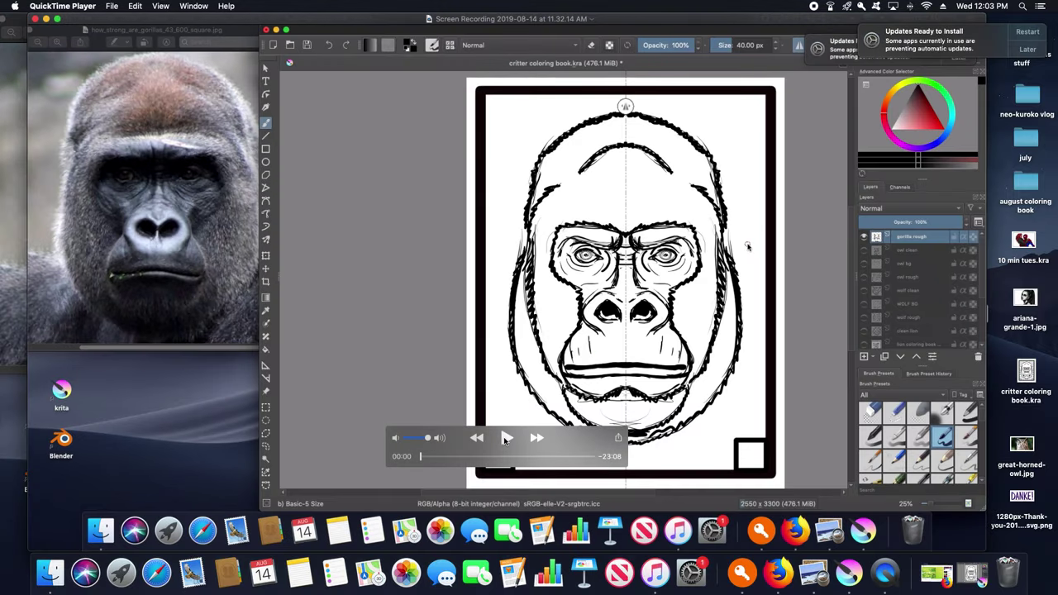
# Play and quieten the 11.32.14 AM recording, close it, and open the 2019-08-13 11.53.29 PM recording.
pyautogui.click(505, 438)
pyautogui.moveTo(427, 438); pyautogui.dragTo(407, 438)
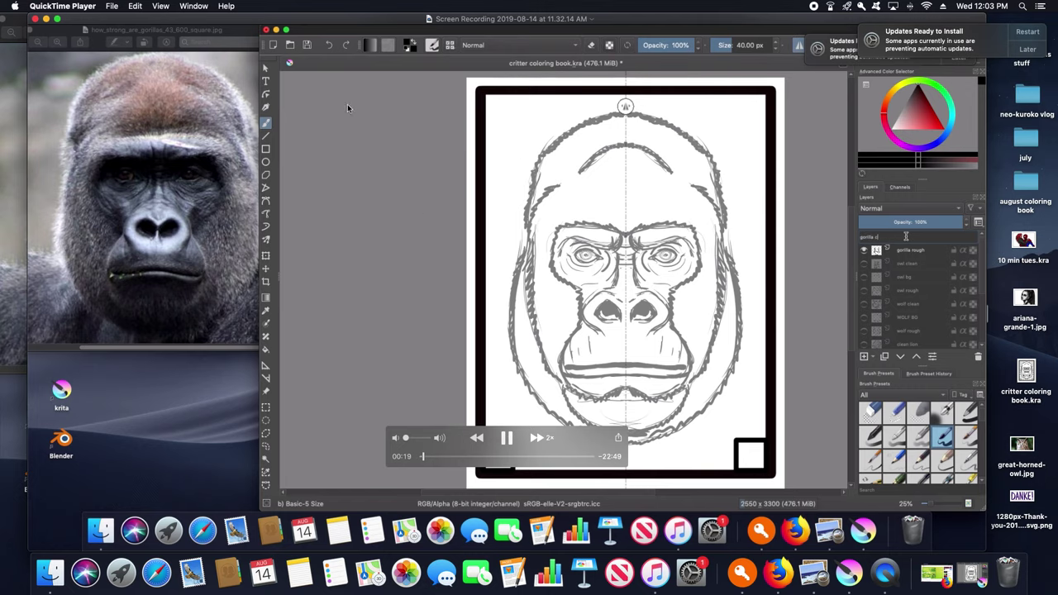
pyautogui.click(34, 19)
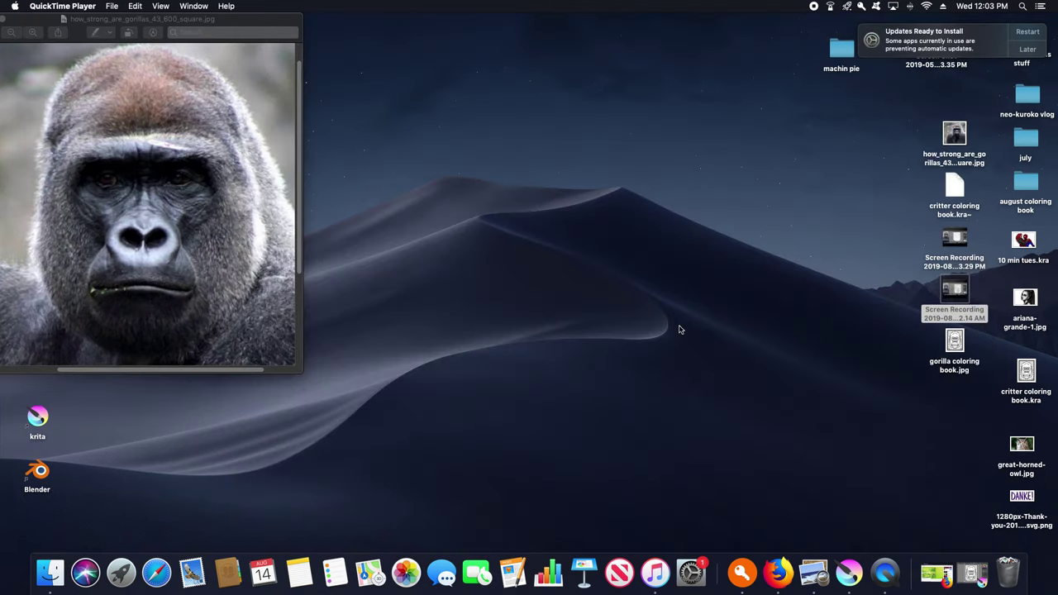
pyautogui.doubleClick(954, 240)
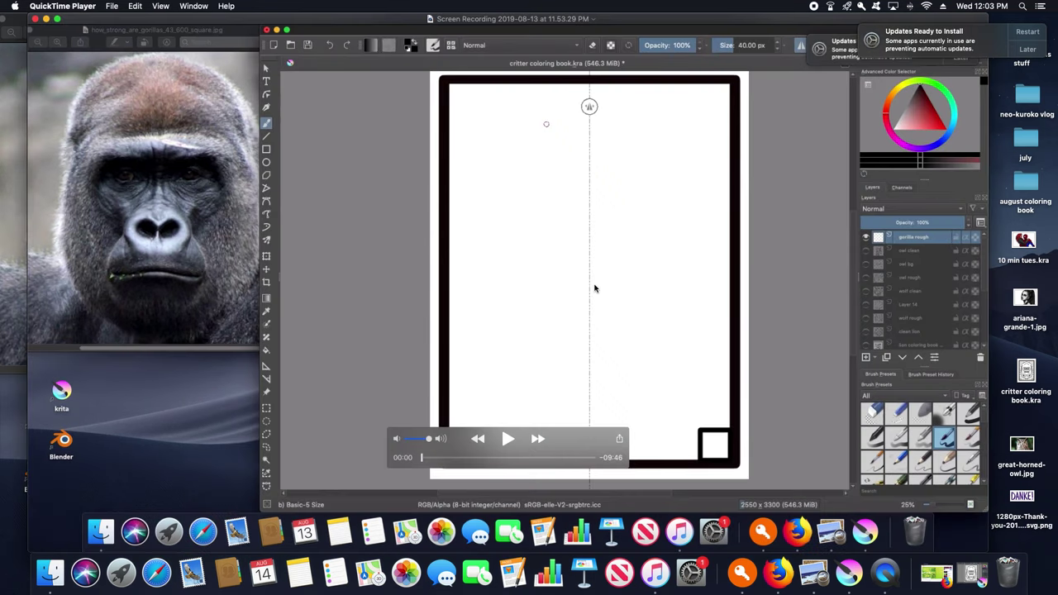
# Play the 11.53.29 PM recording muted and in full screen.
pyautogui.click(508, 438)
pyautogui.click(407, 441)
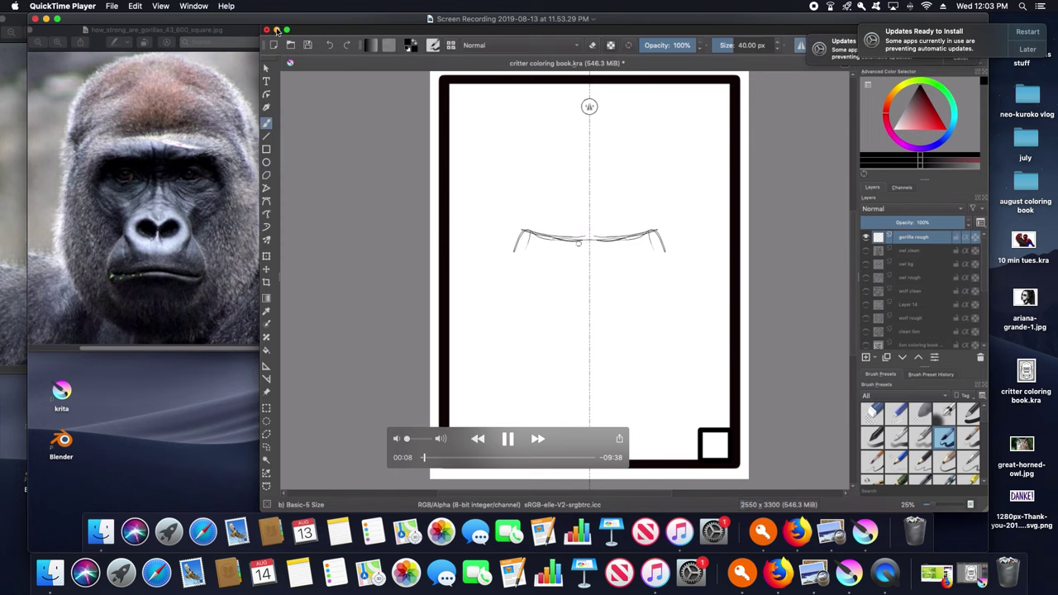
pyautogui.click(57, 19)
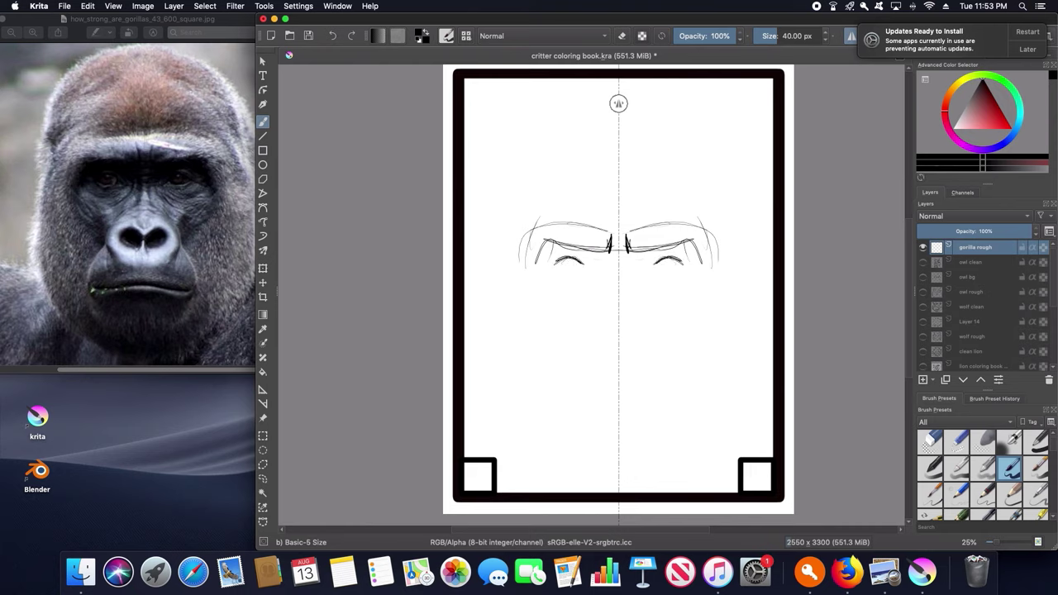
# Sketch mirrored brows, eyes, a nose bridge and two rounded nostrils on the gorilla rough layer.
pyautogui.moveTo(121, 382)
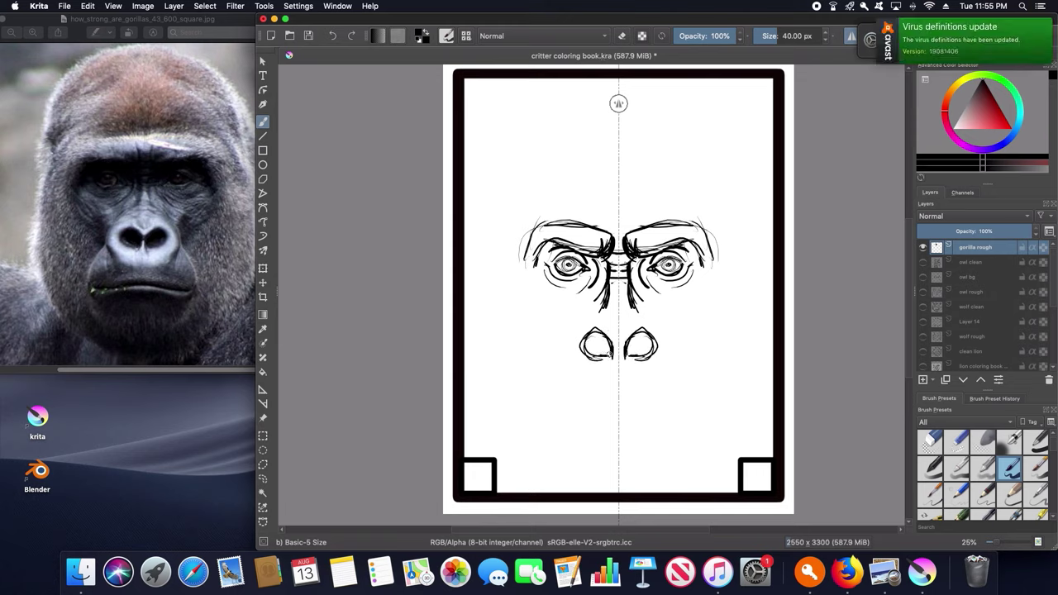
# Draw mirrored arcs over the nostrils, a chin line, and jaw edges extending downward.
pyautogui.moveTo(601, 317)
pyautogui.mouseDown()
pyautogui.moveTo(569, 334)
pyautogui.moveTo(588, 374)
pyautogui.moveTo(570, 365)
pyautogui.moveTo(564, 334)
pyautogui.moveTo(584, 311)
pyautogui.mouseUp()
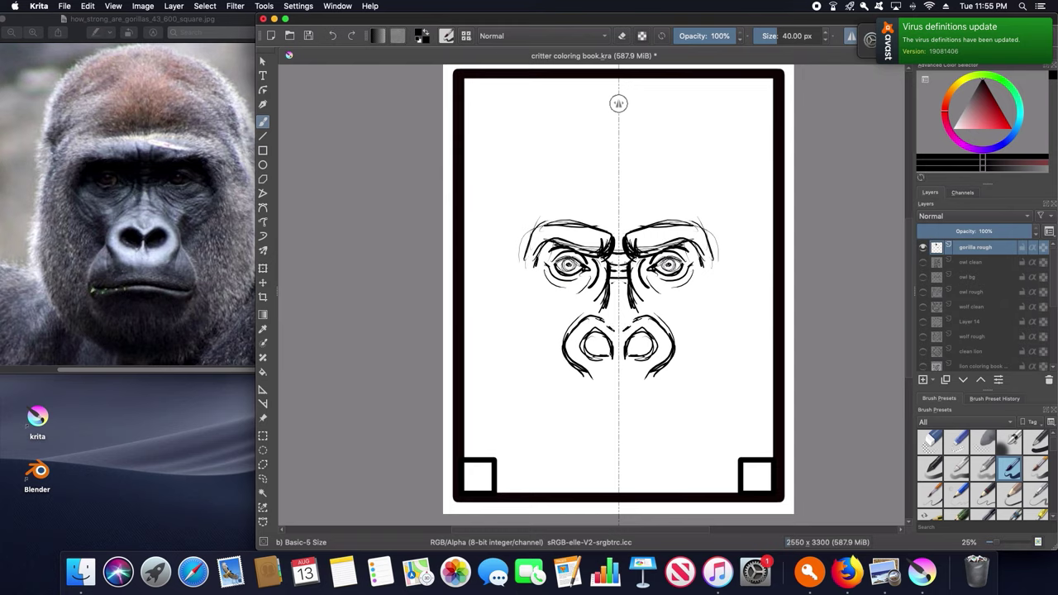
pyautogui.moveTo(590, 312); pyautogui.dragTo(604, 311)
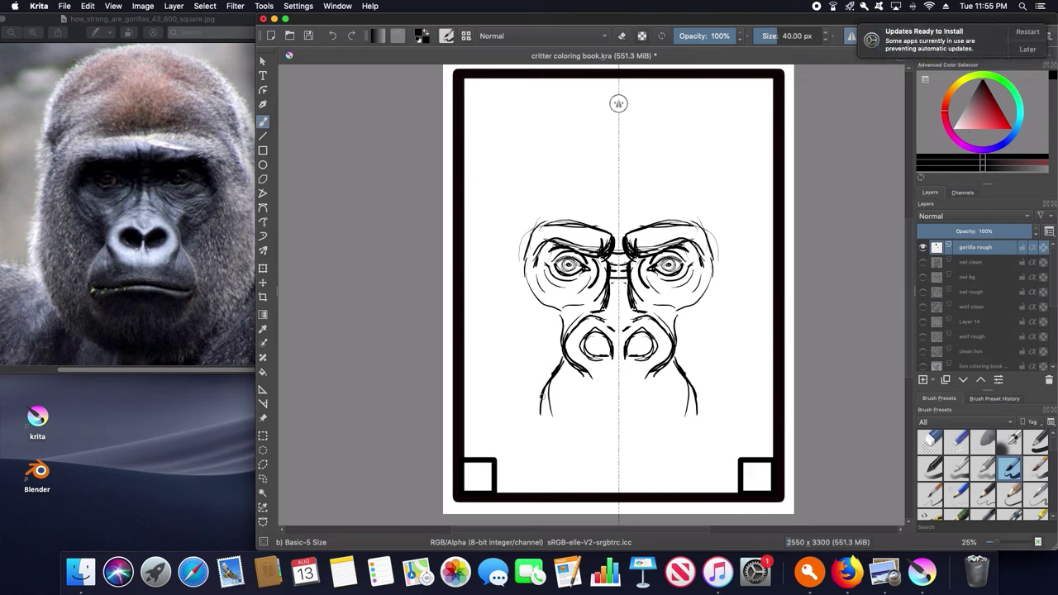
pyautogui.moveTo(546, 422)
pyautogui.mouseDown()
pyautogui.moveTo(616, 419)
pyautogui.moveTo(573, 421)
pyautogui.moveTo(597, 417)
pyautogui.mouseUp()
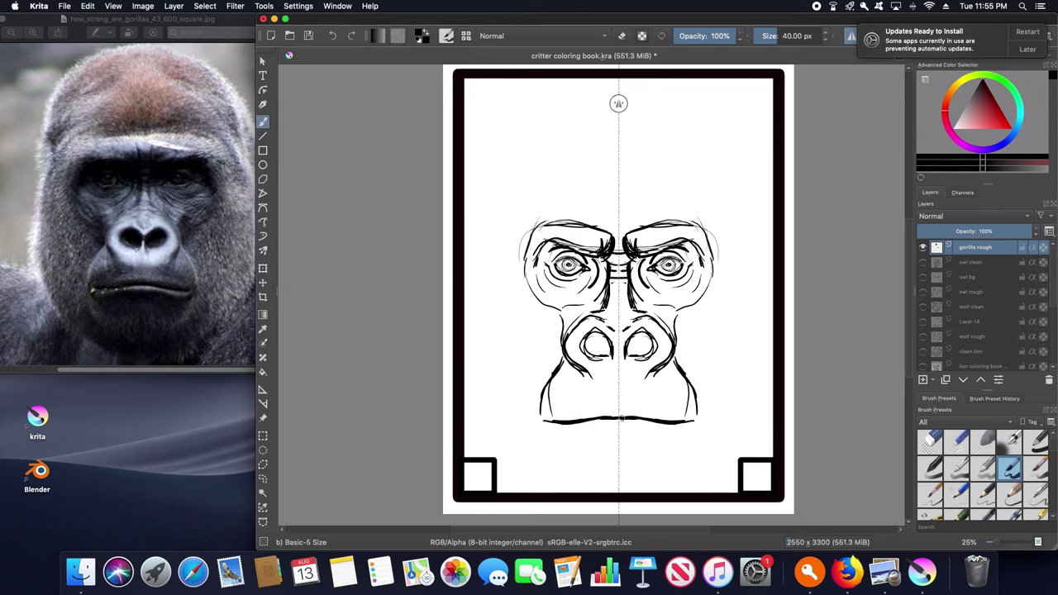
pyautogui.moveTo(539, 388)
pyautogui.mouseDown()
pyautogui.moveTo(547, 448)
pyautogui.moveTo(611, 434)
pyautogui.mouseUp()
pyautogui.moveTo(543, 440)
pyautogui.mouseDown()
pyautogui.moveTo(558, 459)
pyautogui.moveTo(599, 470)
pyautogui.moveTo(589, 463)
pyautogui.mouseUp()
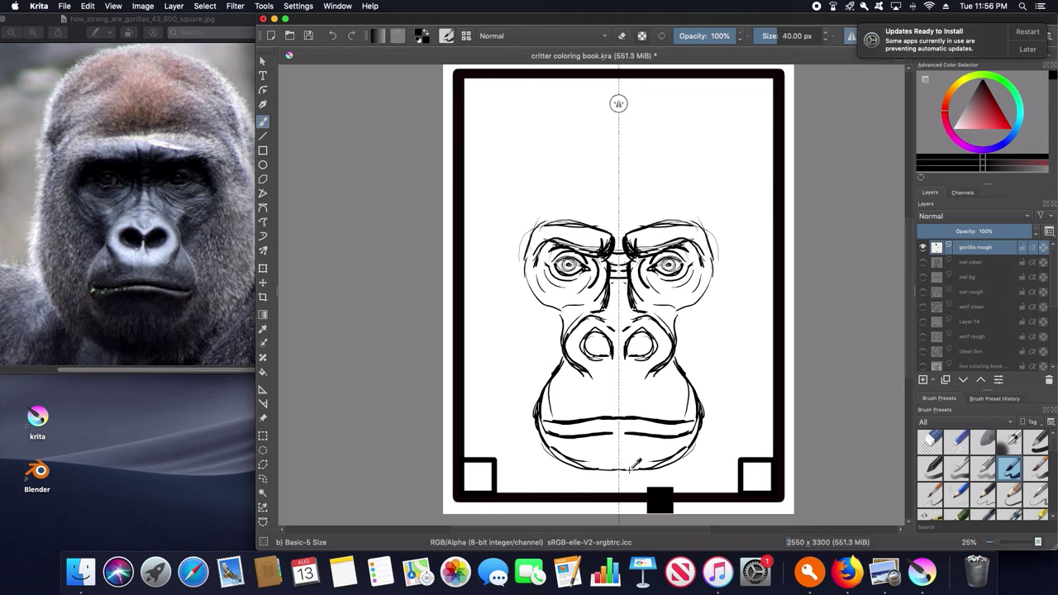
# Scale the gorilla sketch down with Ctrl+T and nudge it to sit centred higher on the page.
pyautogui.hotkey('ctrl', 't')
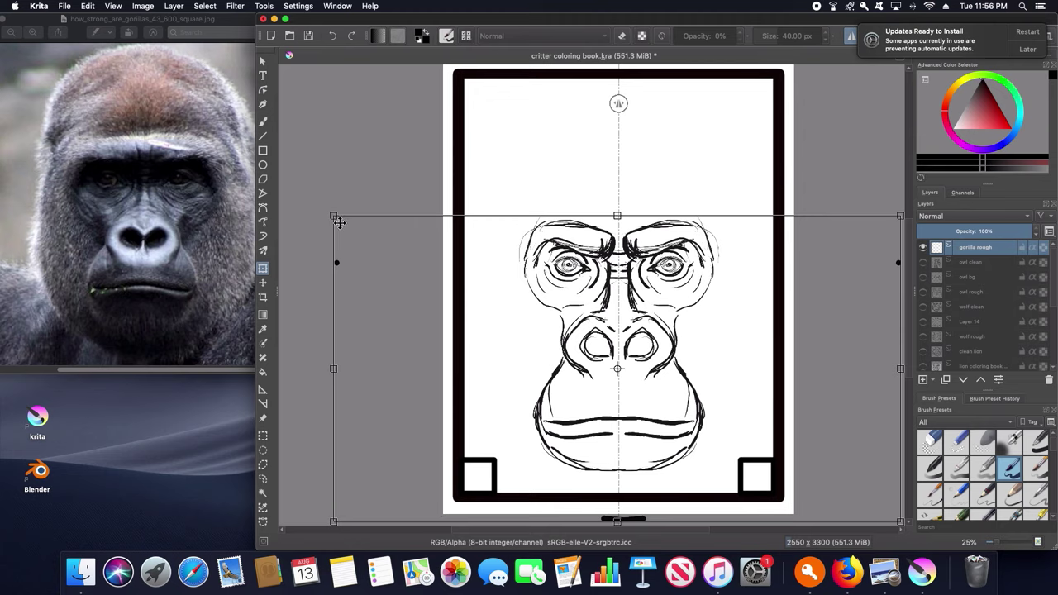
pyautogui.moveTo(331, 215); pyautogui.dragTo(431, 254)
pyautogui.moveTo(669, 342); pyautogui.dragTo(623, 245)
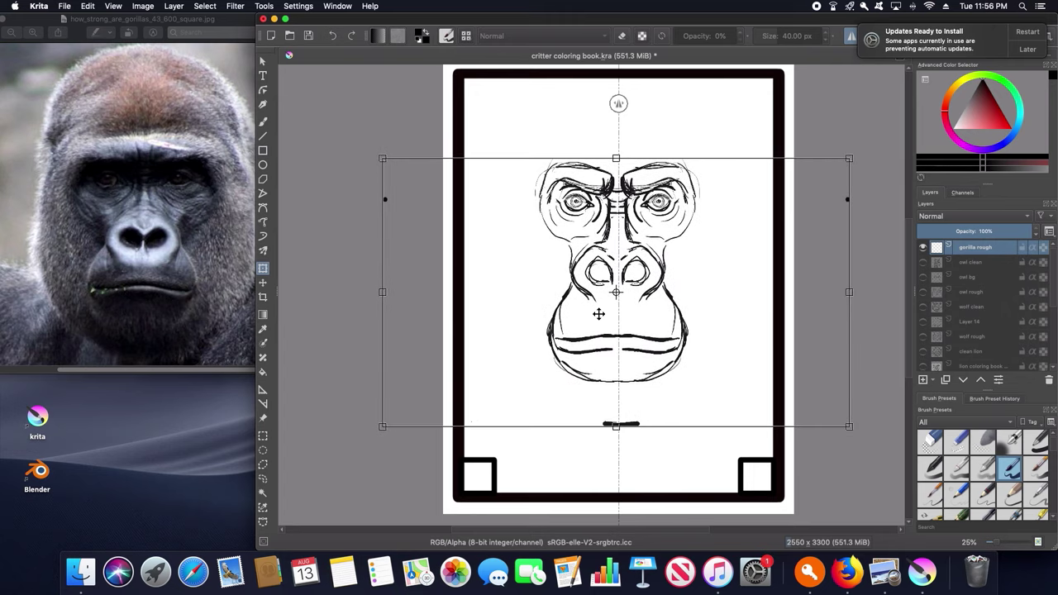
pyautogui.moveTo(382, 425); pyautogui.dragTo(394, 418)
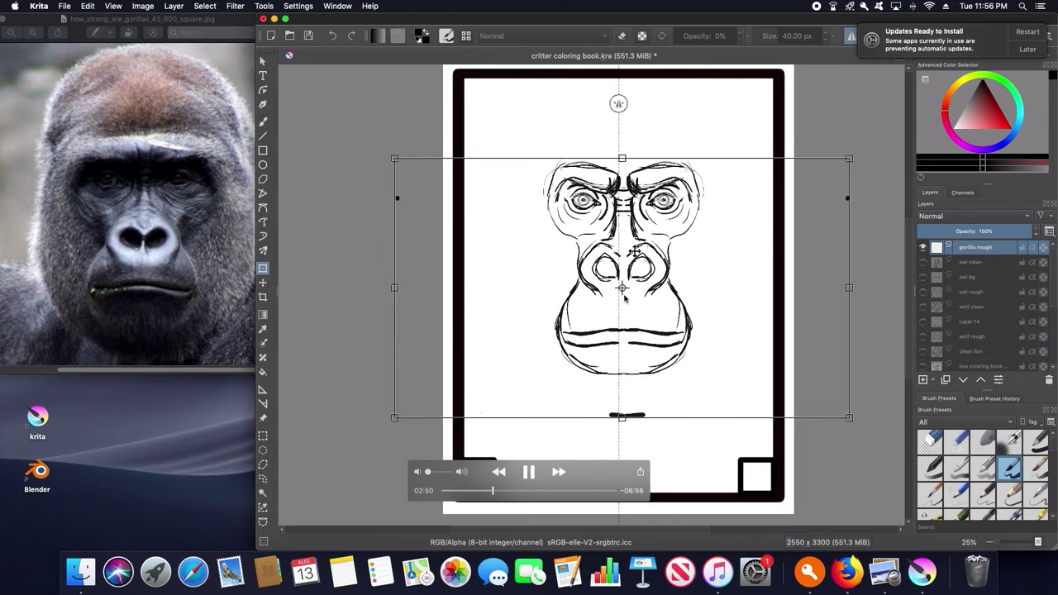
pyautogui.moveTo(623, 297); pyautogui.dragTo(628, 316)
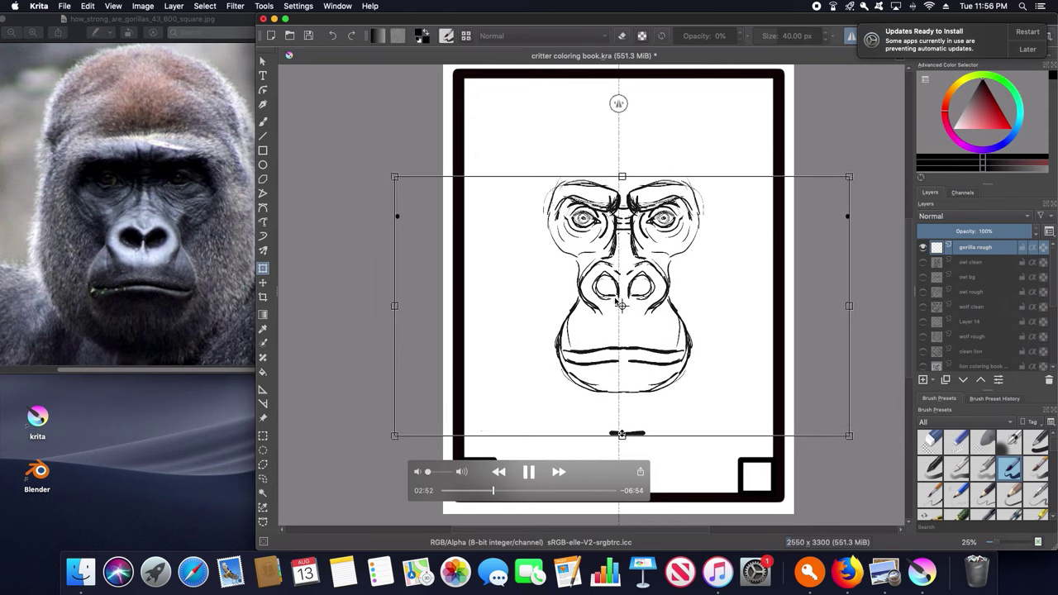
pyautogui.moveTo(621, 422); pyautogui.dragTo(621, 414)
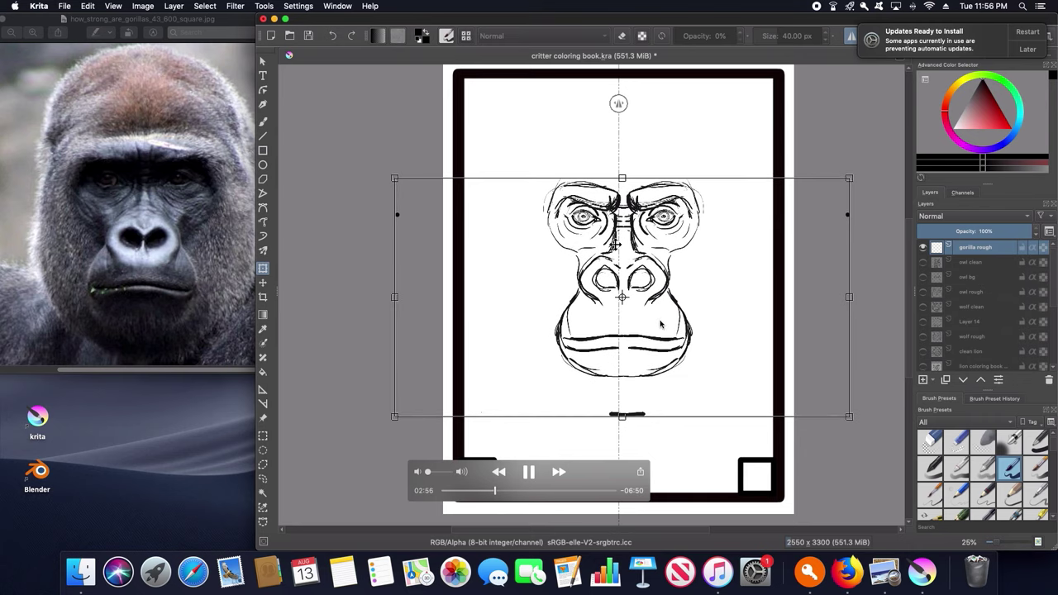
pyautogui.moveTo(612, 295); pyautogui.dragTo(605, 294)
pyautogui.moveTo(612, 239); pyautogui.dragTo(618, 243)
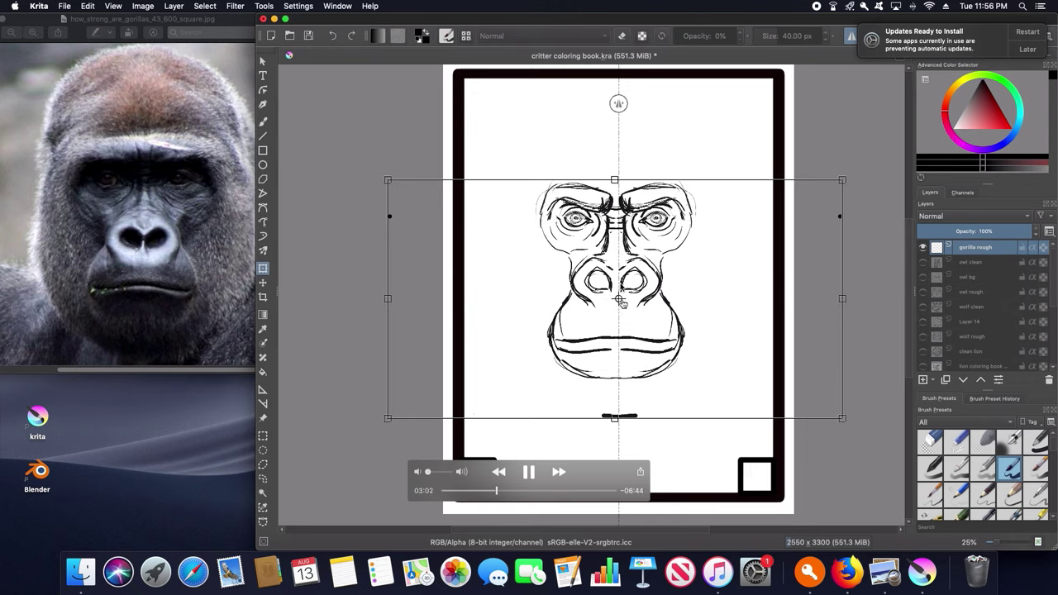
pyautogui.moveTo(612, 320); pyautogui.dragTo(612, 319)
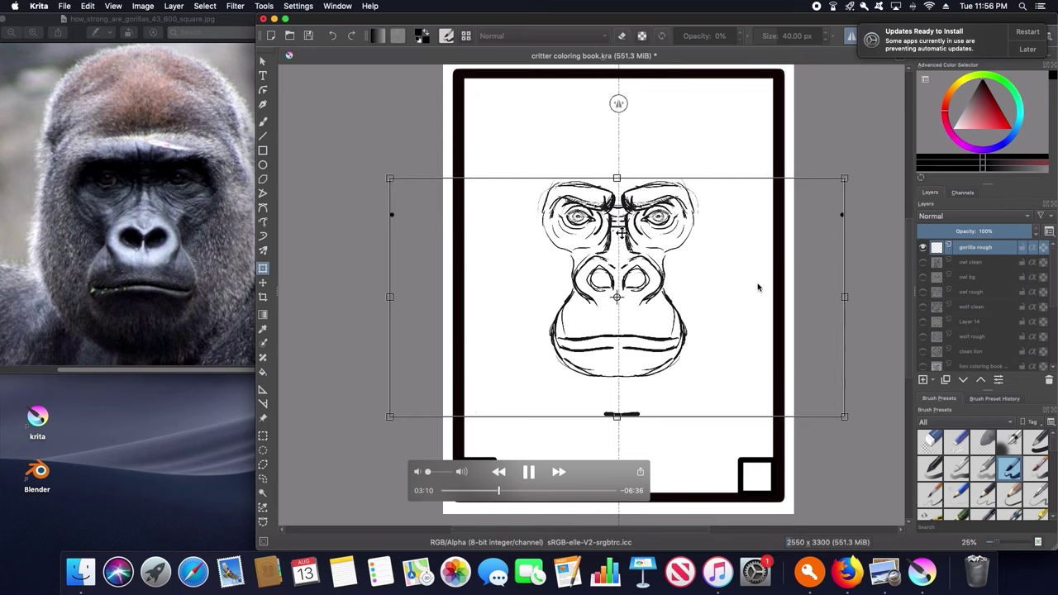
# Zoom in and nudge the resized gorilla sketch slightly upward.
pyautogui.scroll(2, 620, 234)
pyautogui.scroll(1, 612, 275)
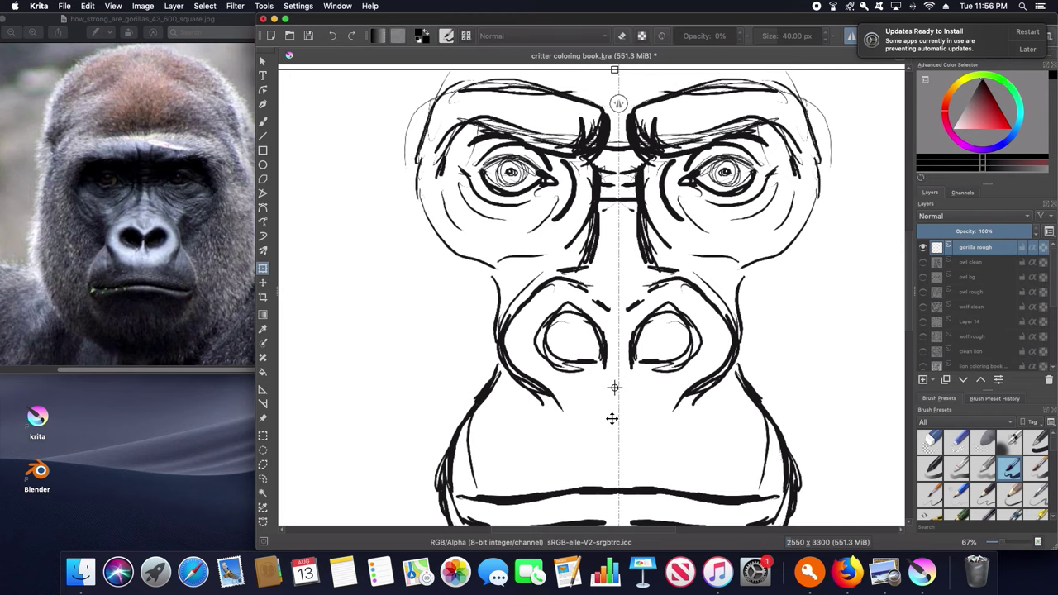
pyautogui.moveTo(613, 417); pyautogui.dragTo(613, 412)
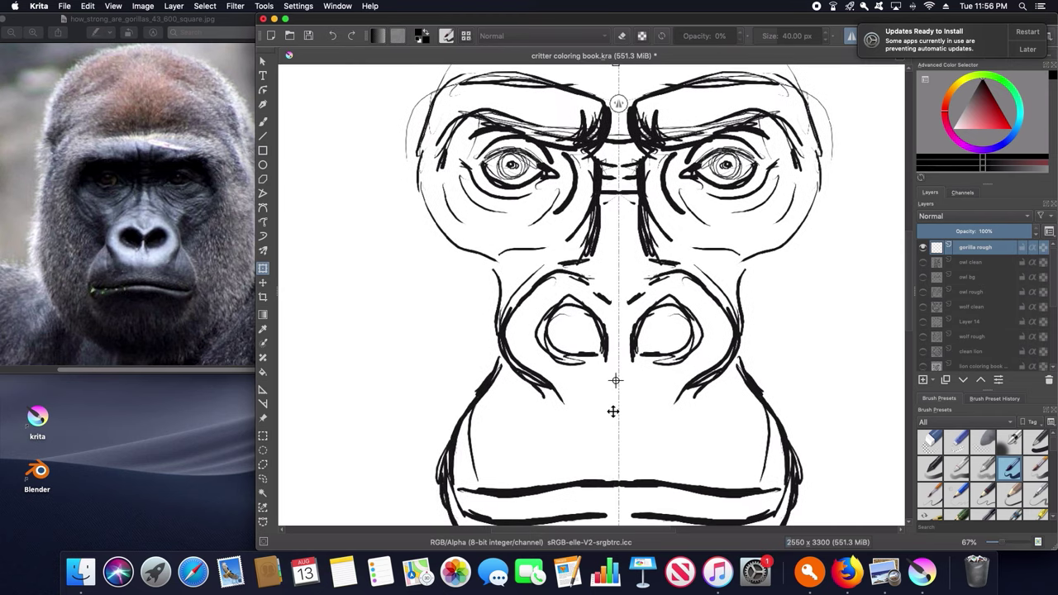
pyautogui.moveTo(362, 424)
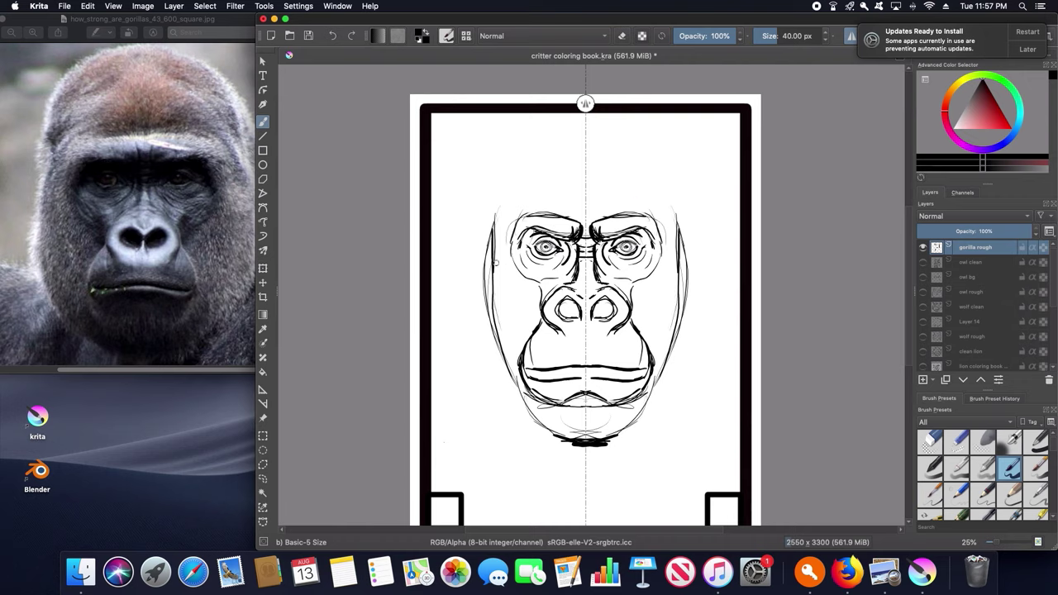
# Paint bold mirrored outer face lines and a jaw-and-chin curve along the face edges.
pyautogui.moveTo(482, 220)
pyautogui.mouseDown()
pyautogui.moveTo(475, 340)
pyautogui.moveTo(519, 414)
pyautogui.moveTo(558, 446)
pyautogui.mouseUp()
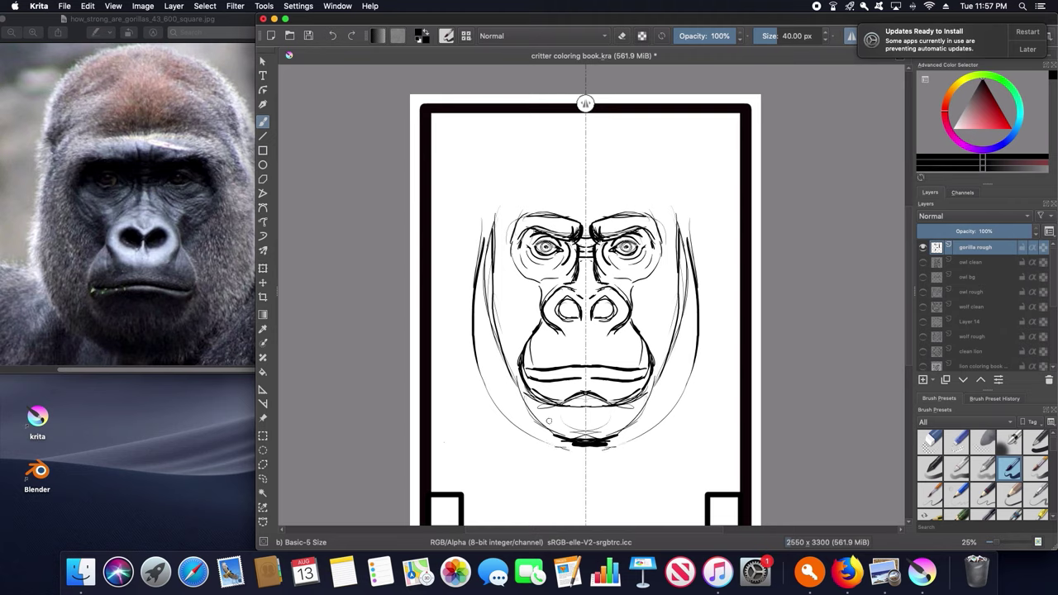
pyautogui.moveTo(549, 438)
pyautogui.mouseDown()
pyautogui.moveTo(572, 452)
pyautogui.moveTo(495, 397)
pyautogui.mouseUp()
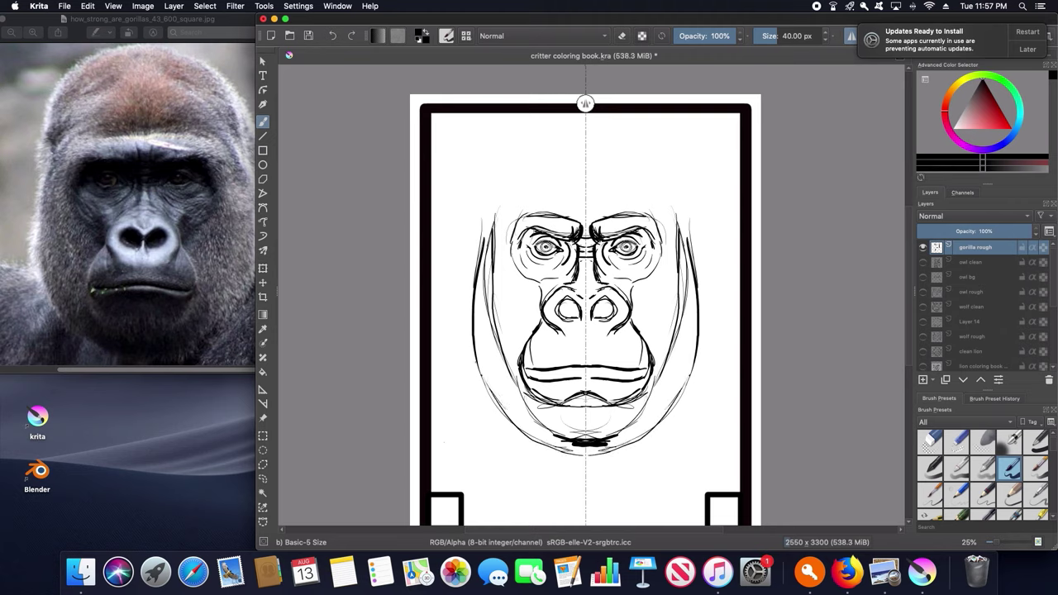
pyautogui.moveTo(468, 321)
pyautogui.mouseDown()
pyautogui.moveTo(469, 364)
pyautogui.moveTo(481, 231)
pyautogui.moveTo(519, 168)
pyautogui.mouseUp()
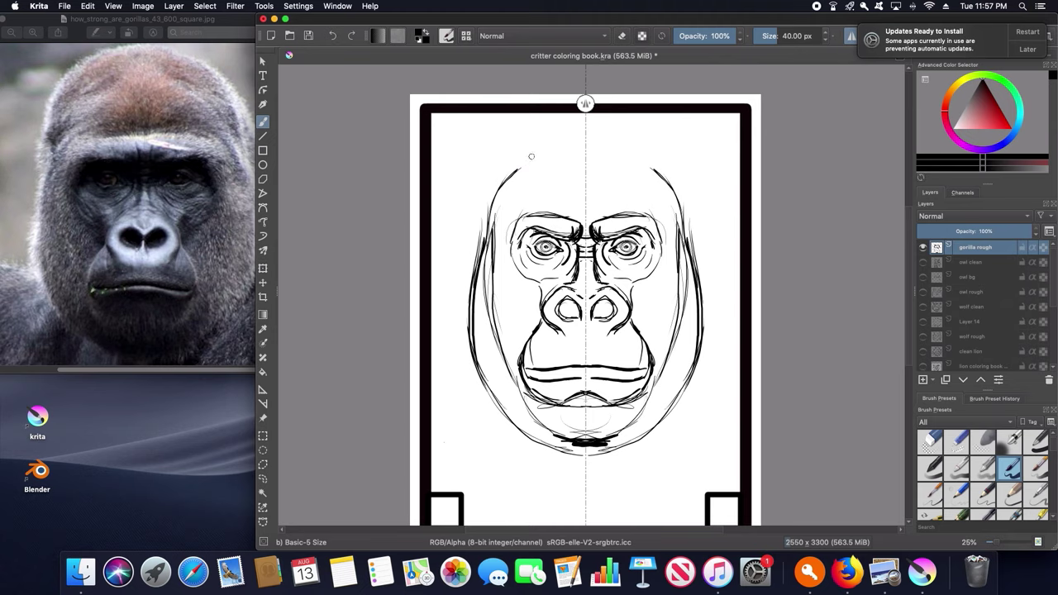
# Add mirrored hair strokes down the head sides and extend the outline over the crown.
pyautogui.moveTo(565, 135); pyautogui.dragTo(493, 192)
pyautogui.moveTo(492, 174)
pyautogui.mouseDown()
pyautogui.moveTo(488, 211)
pyautogui.moveTo(506, 136)
pyautogui.mouseUp()
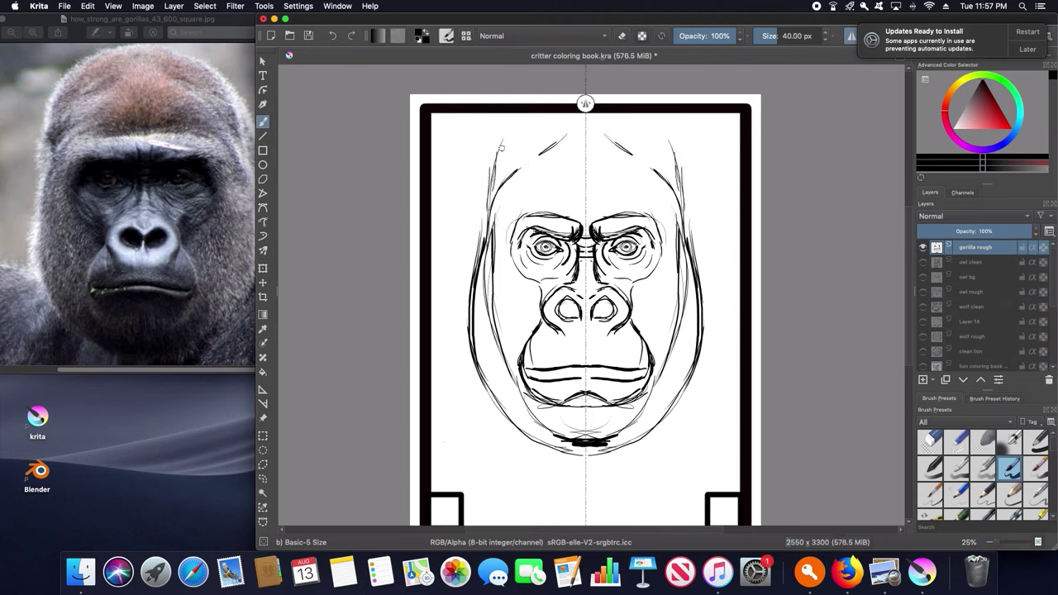
pyautogui.moveTo(485, 219)
pyautogui.mouseDown()
pyautogui.moveTo(512, 117)
pyautogui.moveTo(525, 113)
pyautogui.moveTo(498, 158)
pyautogui.moveTo(497, 141)
pyautogui.mouseUp()
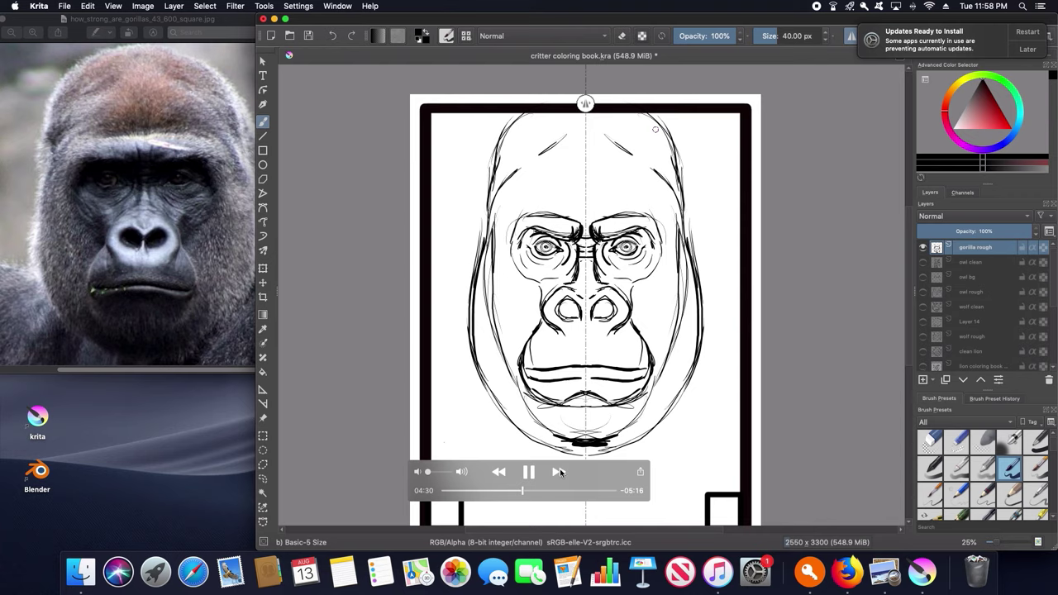
pyautogui.click(559, 472)
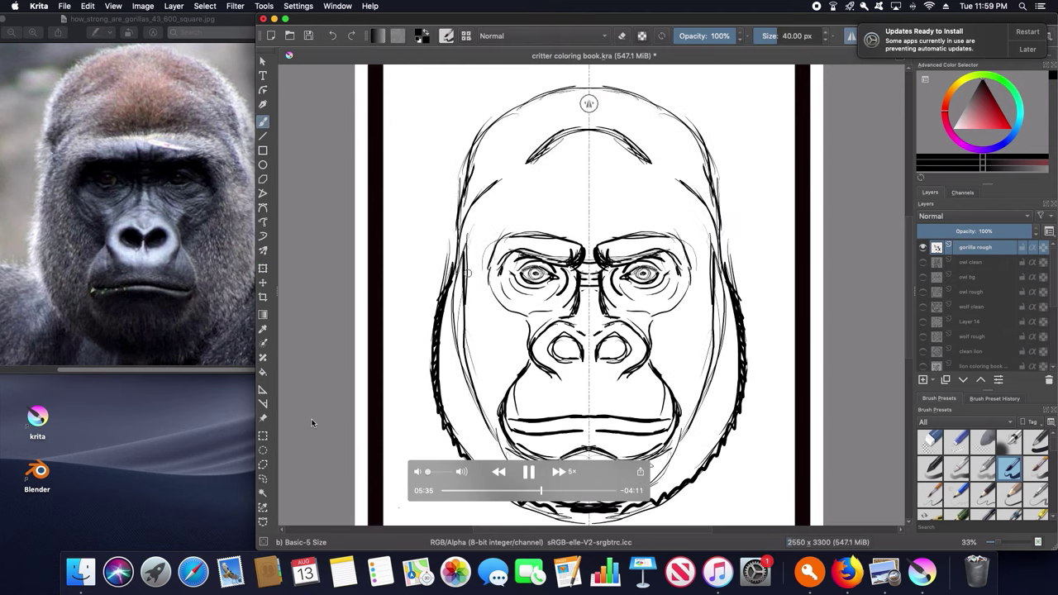
# Rewind and fast-forward the recording, then leave full screen for the windowed player.
pyautogui.click(501, 474)
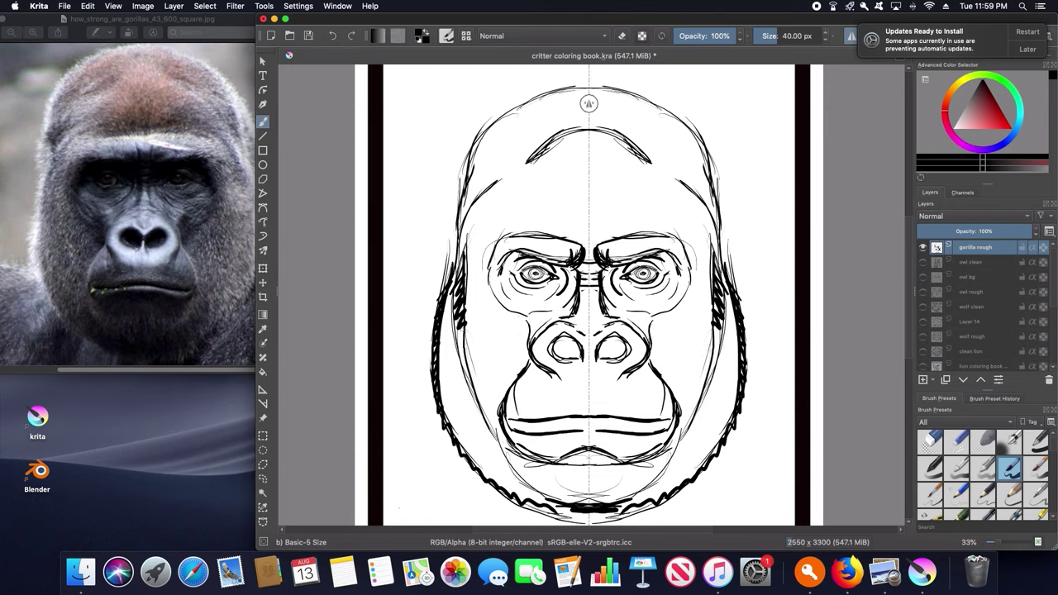
pyautogui.moveTo(583, 493)
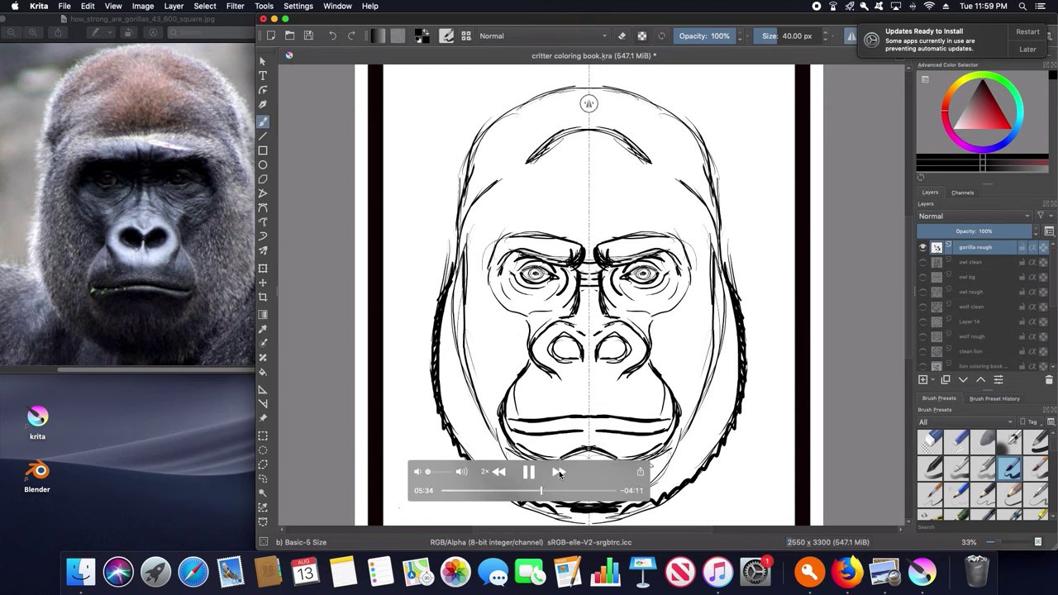
pyautogui.click(559, 472)
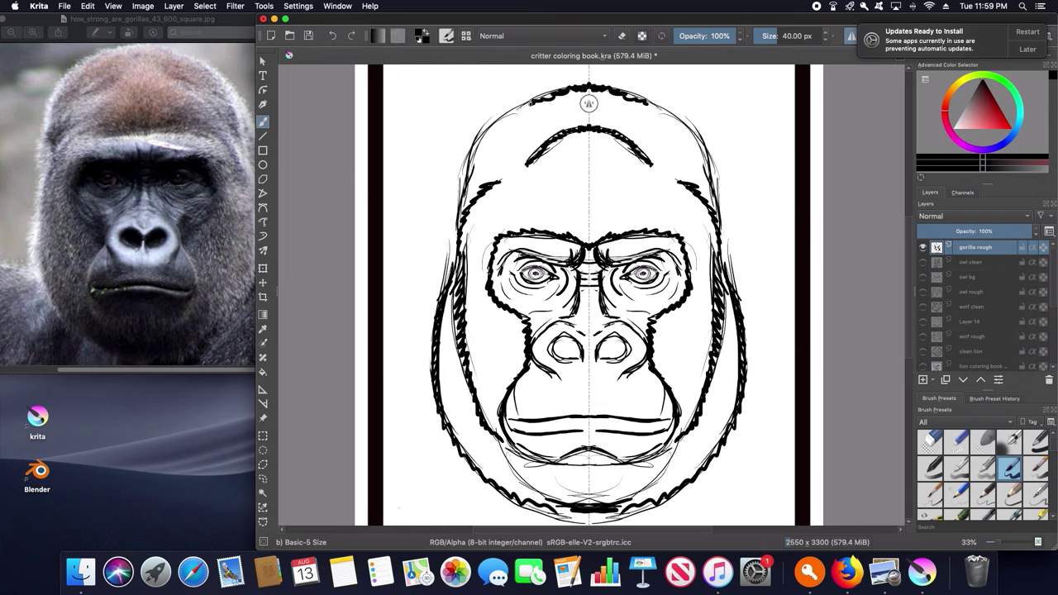
pyautogui.moveTo(692, 502)
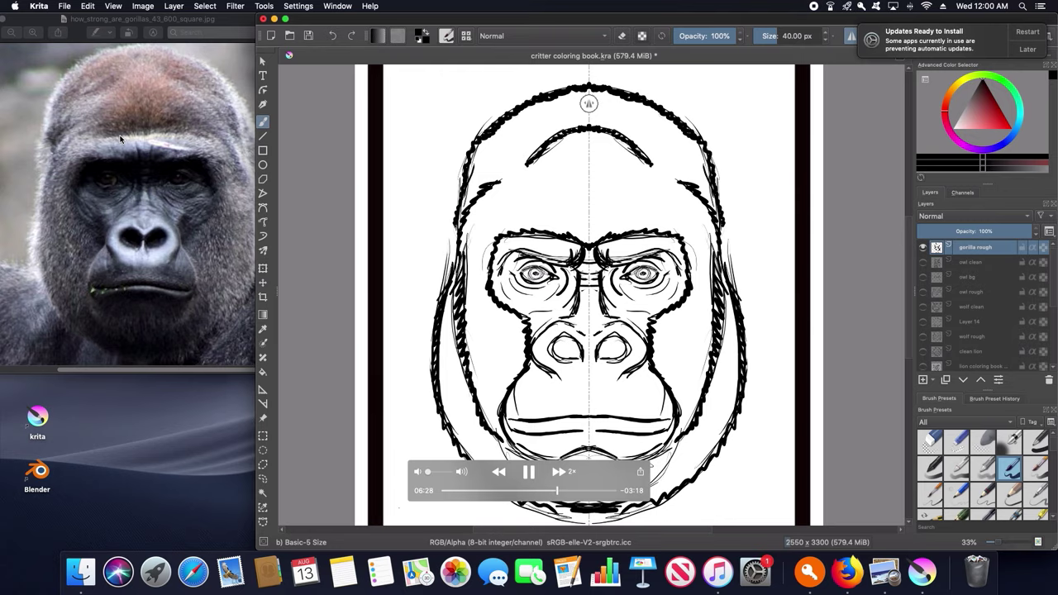
pyautogui.press('Escape')
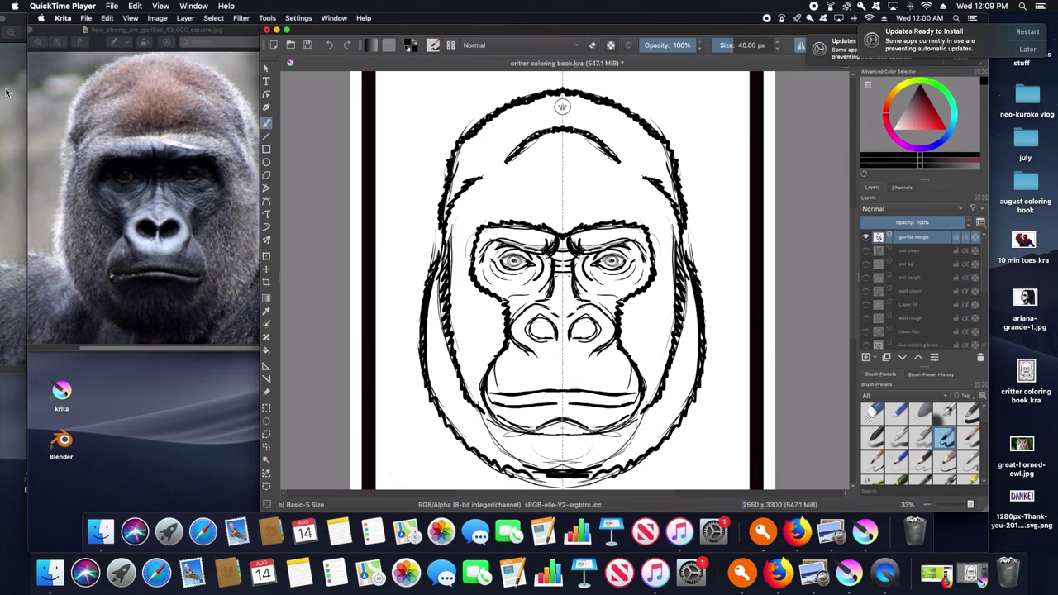
# Close the current QuickTime recording and play the next Screen Recording full screen at lower volume.
pyautogui.moveTo(53, 30)
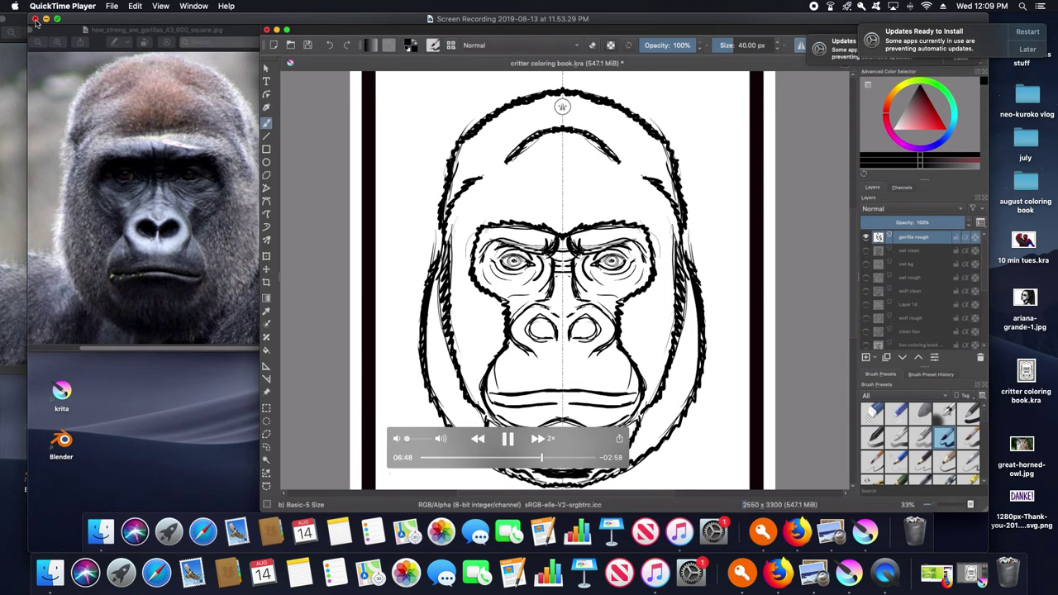
pyautogui.click(34, 19)
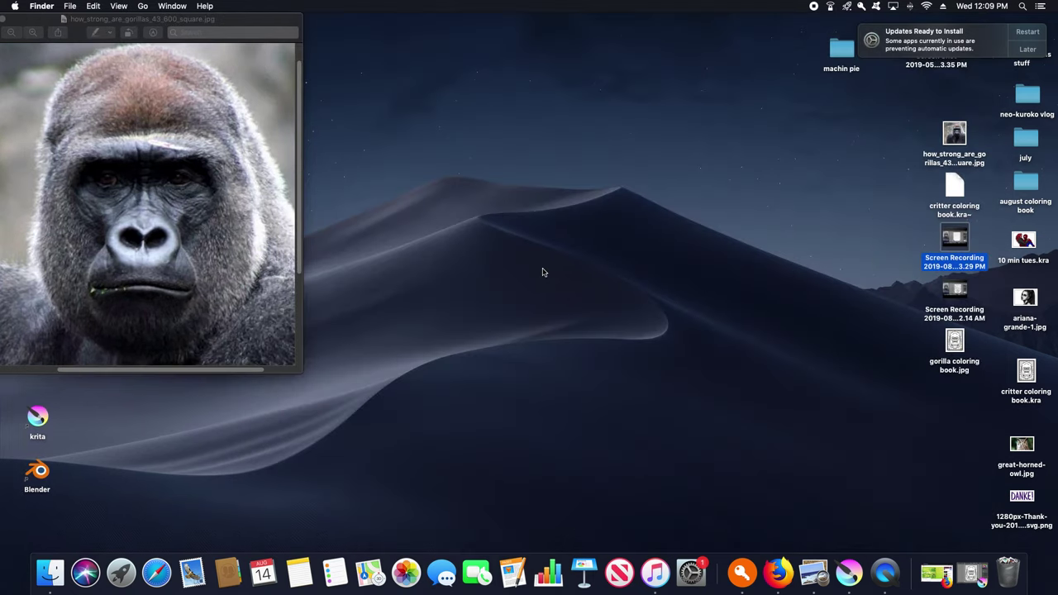
pyautogui.doubleClick(952, 291)
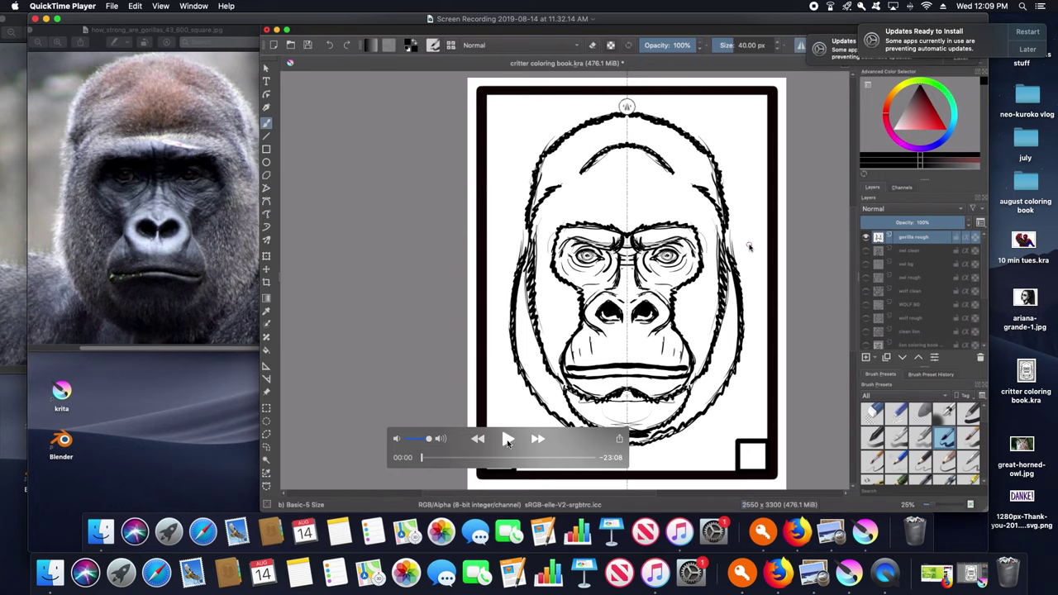
pyautogui.click(507, 439)
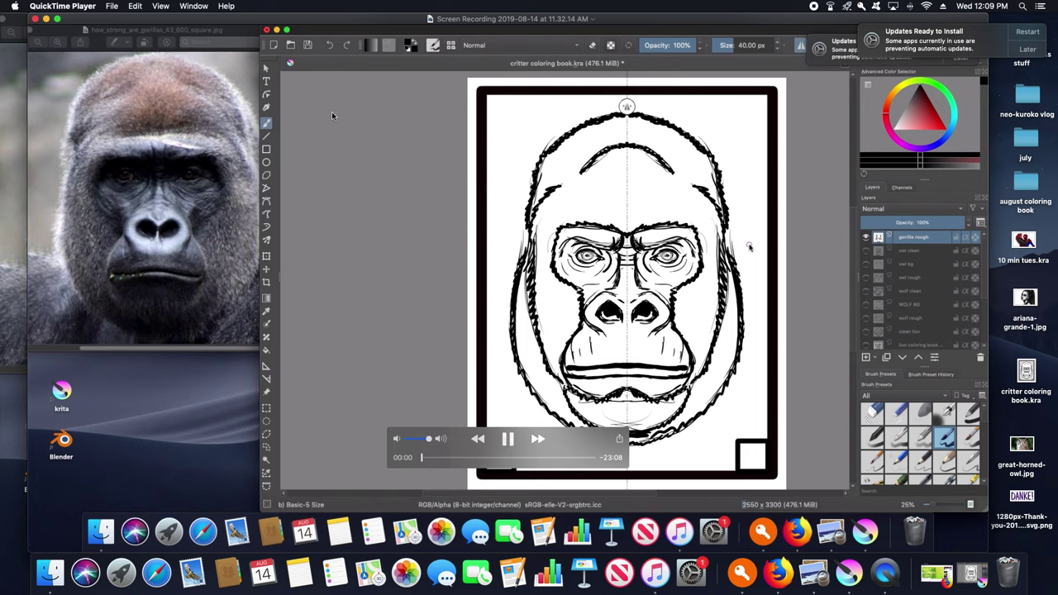
pyautogui.click(399, 442)
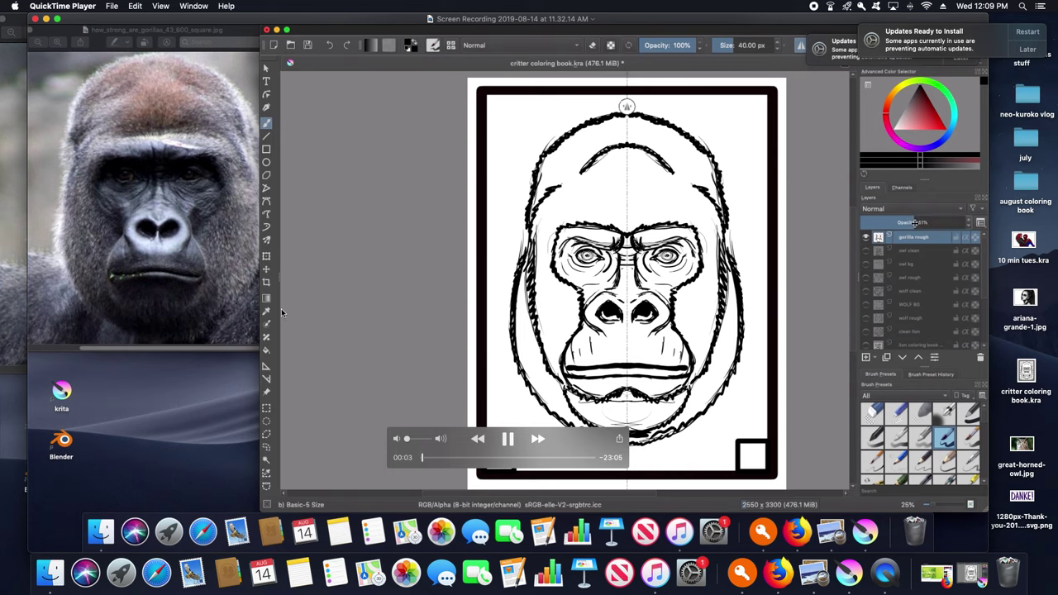
pyautogui.click(57, 18)
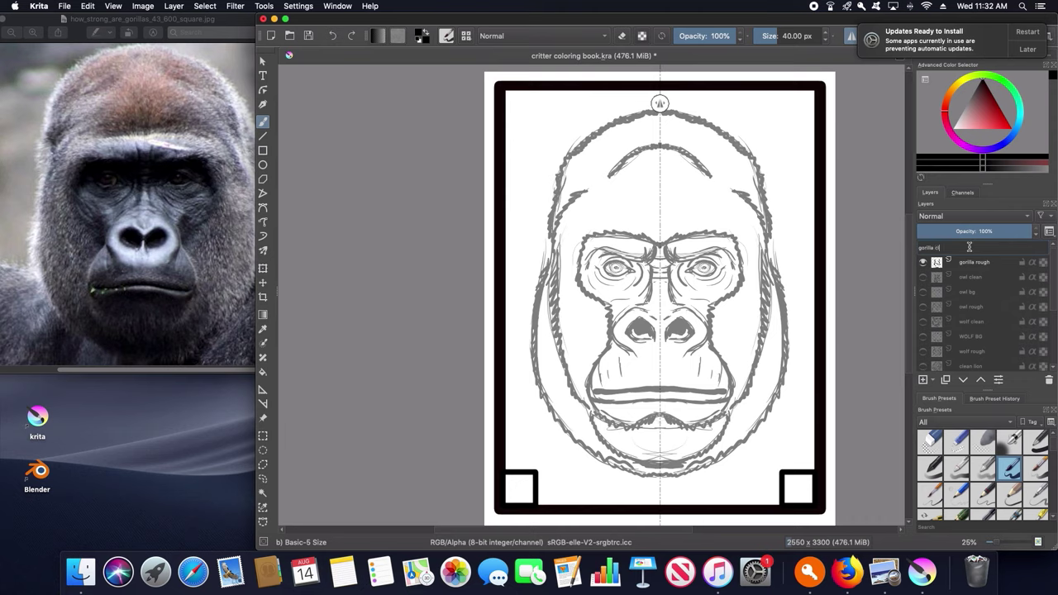
# Confirm the new layer name 'gorilla clean' above the faded gorilla rough layer.
pyautogui.press('Return')
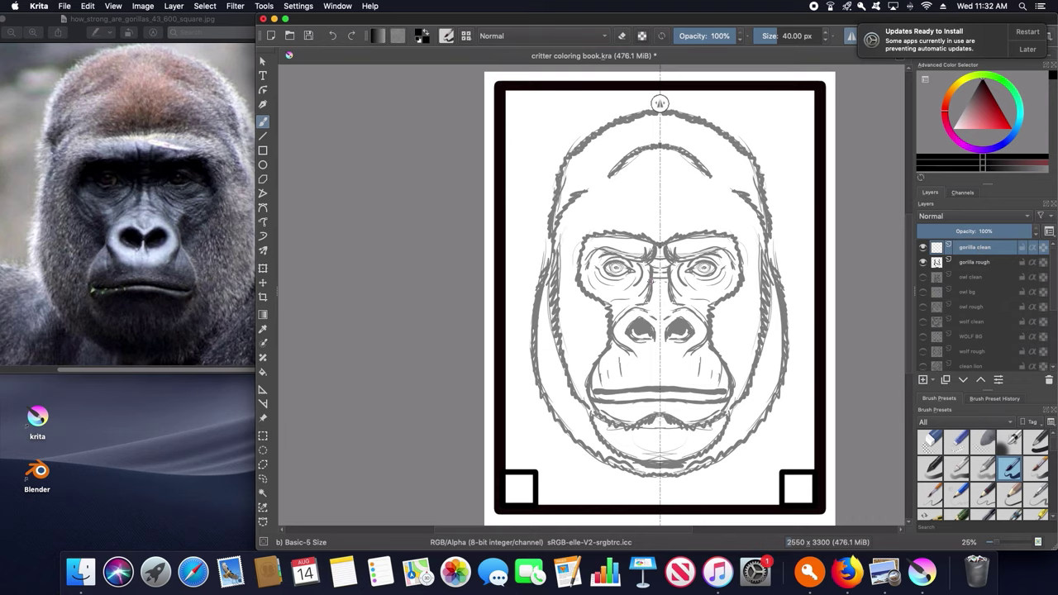
pyautogui.scroll(2, 638, 261)
pyautogui.scroll(2, 638, 259)
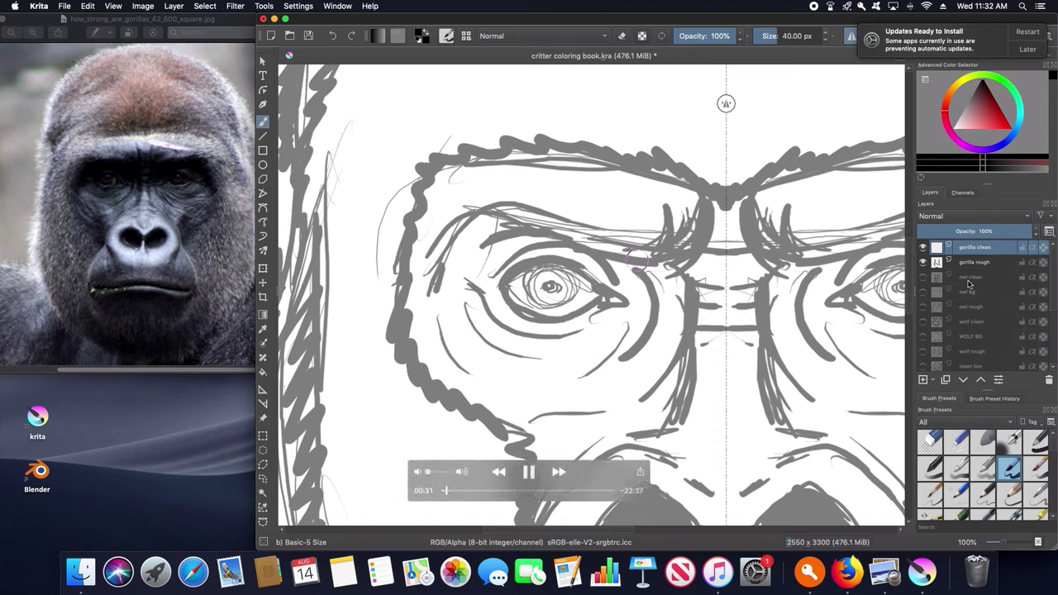
# Ink the mirrored upper eyelid outline and change the playback speed to 2x and 5x.
pyautogui.moveTo(499, 285)
pyautogui.mouseDown()
pyautogui.moveTo(552, 262)
pyautogui.moveTo(616, 298)
pyautogui.mouseUp()
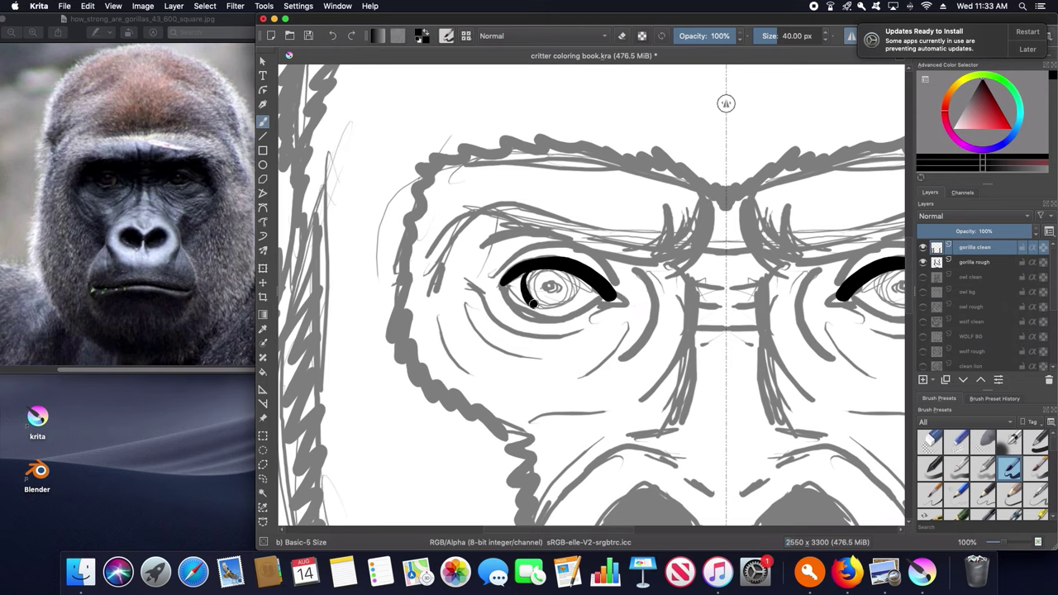
pyautogui.moveTo(668, 446)
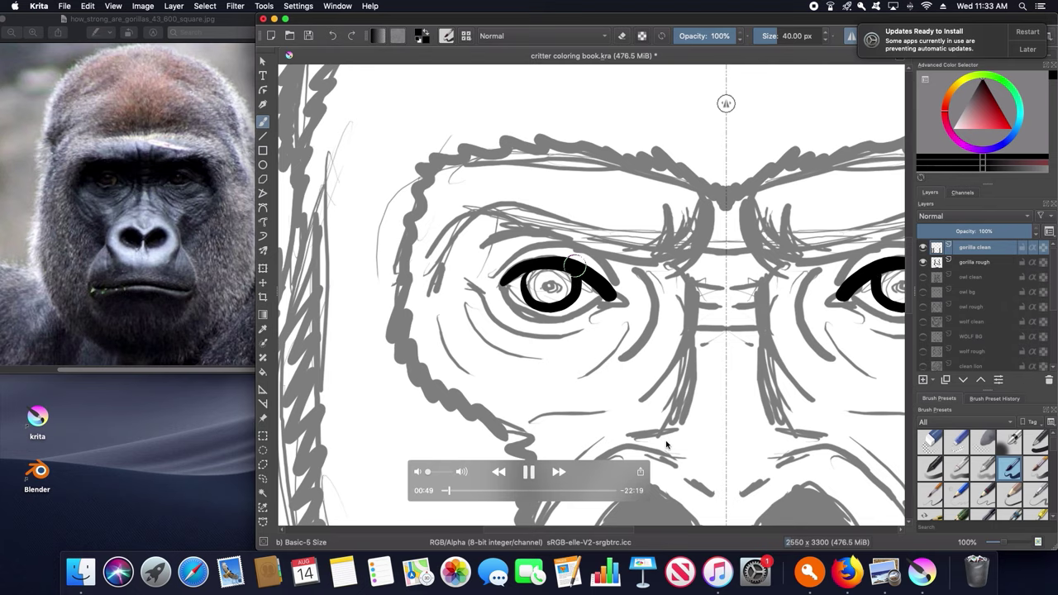
pyautogui.click(558, 472)
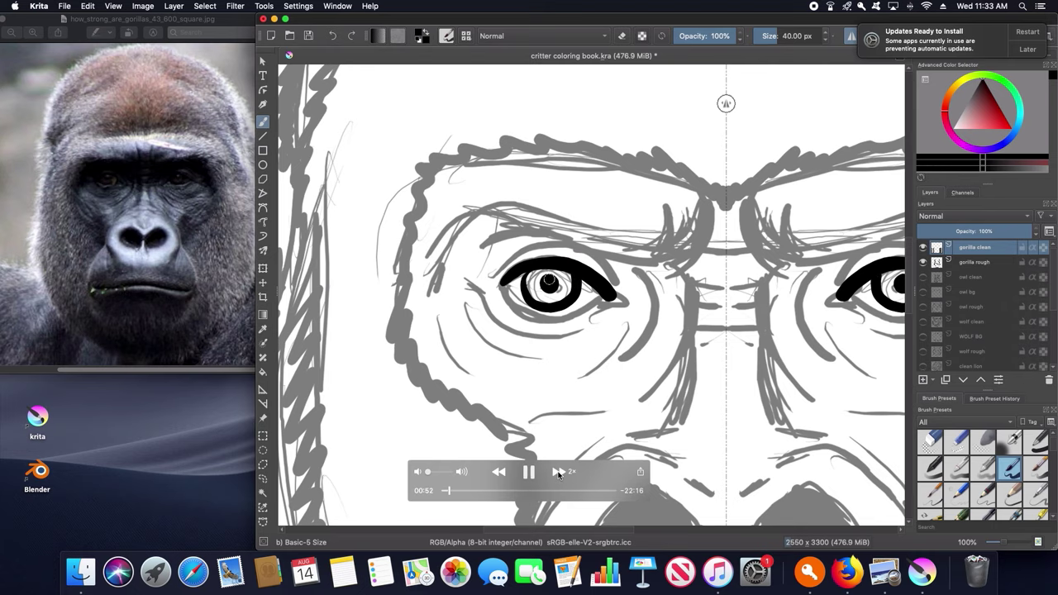
pyautogui.click(558, 471)
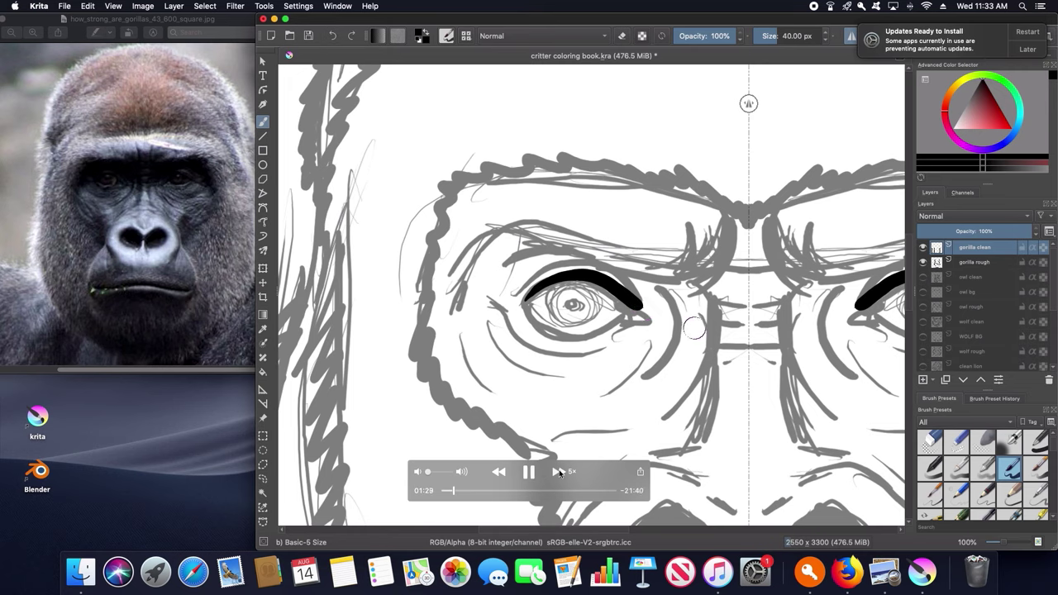
pyautogui.click(498, 473)
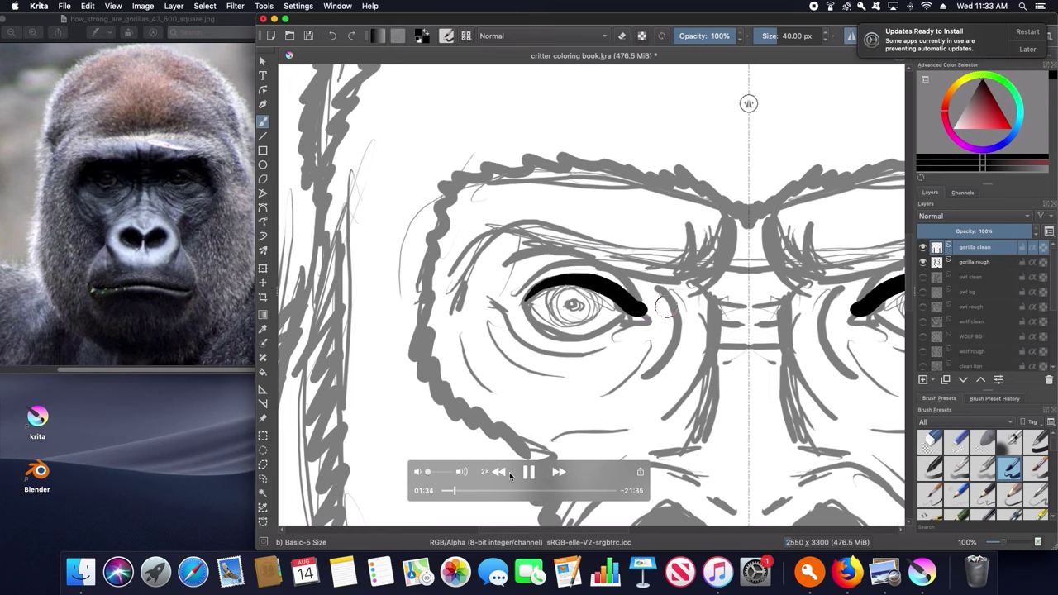
pyautogui.click(556, 472)
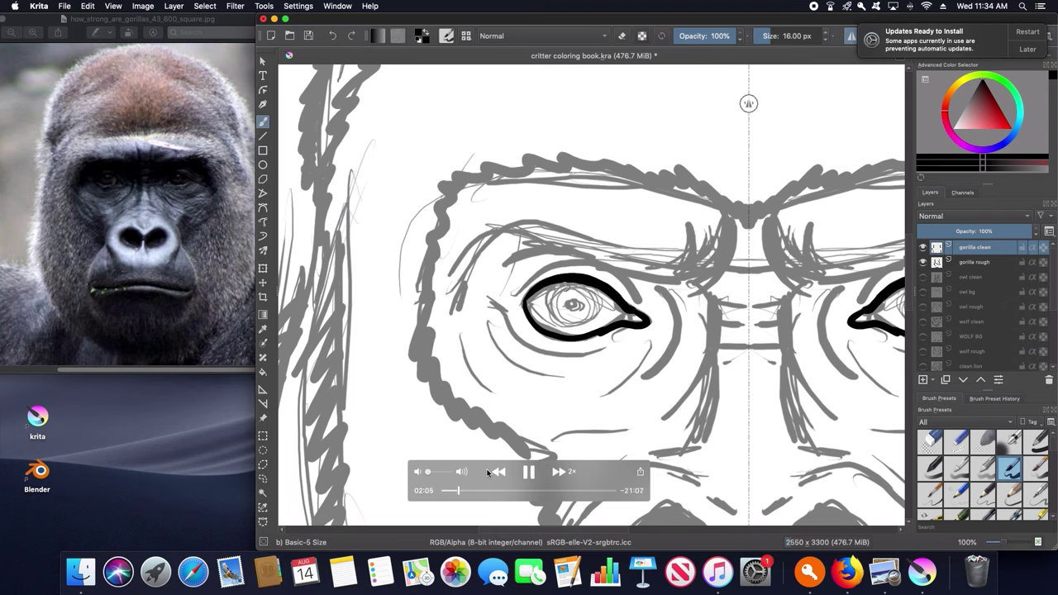
# Lower the system volume, then nudge it back up.
pyautogui.press('XF86AudioRaiseVolume')
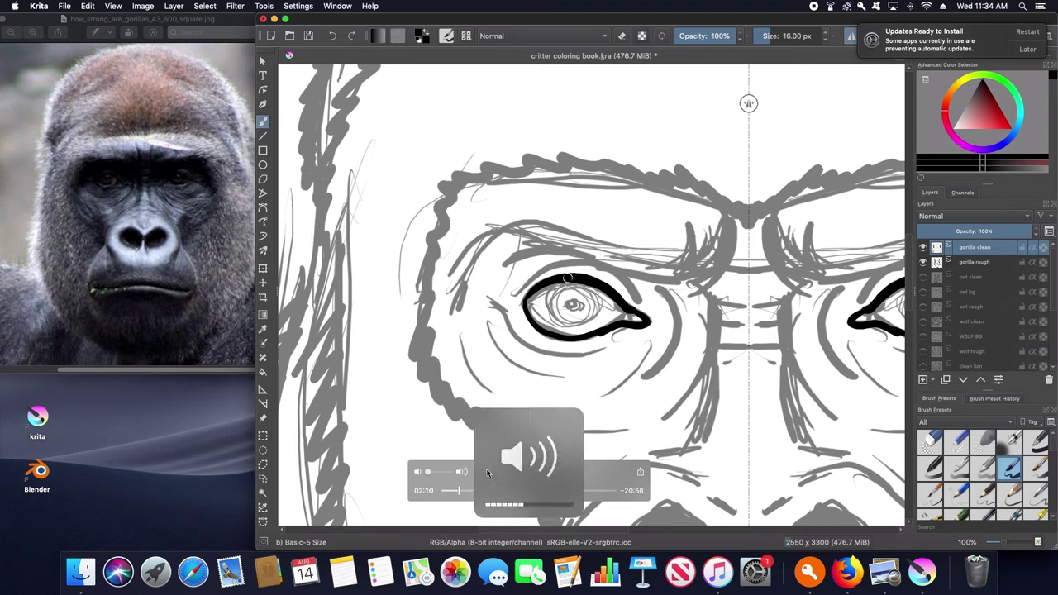
pyautogui.press('XF86AudioLowerVolume')
pyautogui.press('XF86AudioLowerVolume')
pyautogui.press('XF86AudioLowerVolume')
pyautogui.press('XF86AudioLowerVolume')
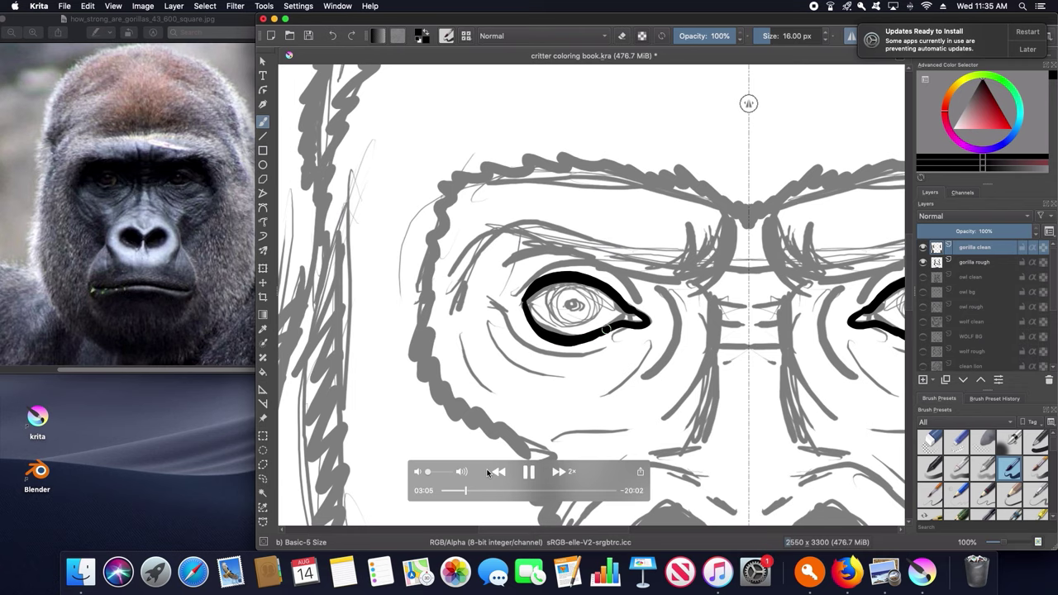
pyautogui.press('XF86AudioRaiseVolume')
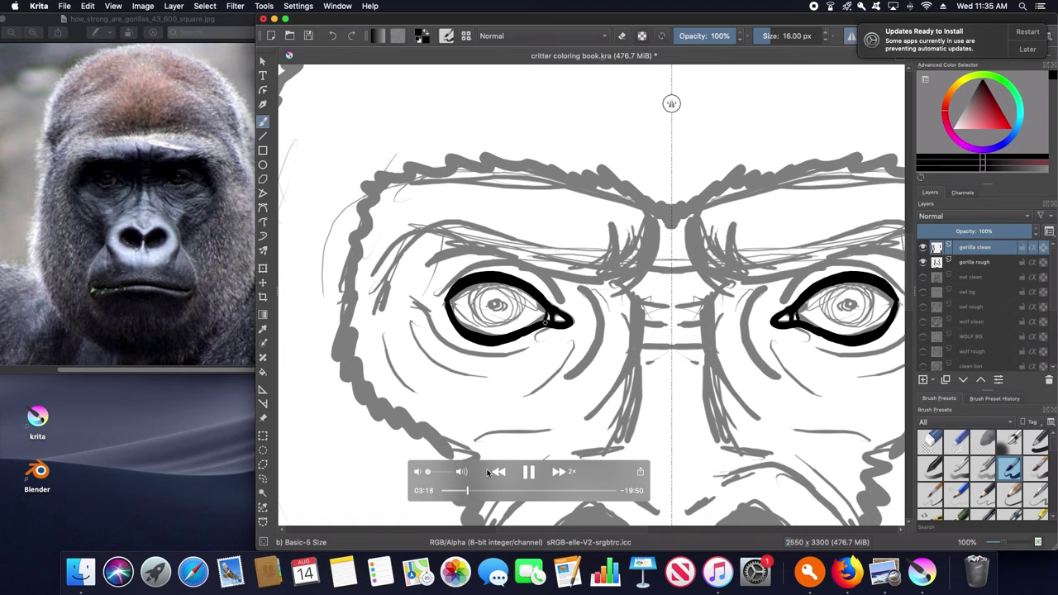
# Raise the system volume one notch.
pyautogui.press('XF86AudioRaiseVolume')
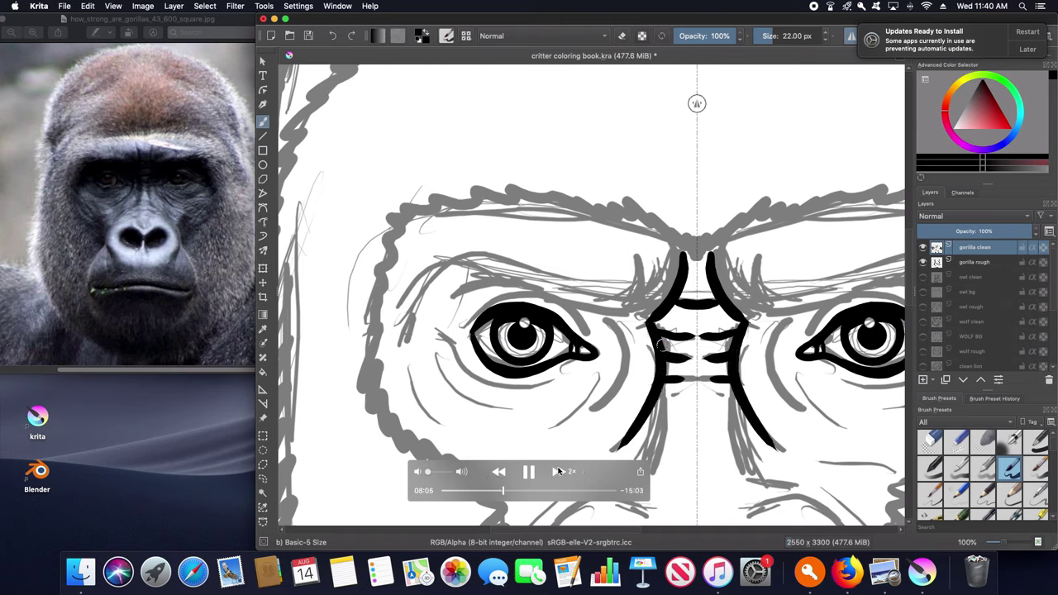
# Raise the system volume by two more notches.
pyautogui.press('XF86AudioRaiseVolume')
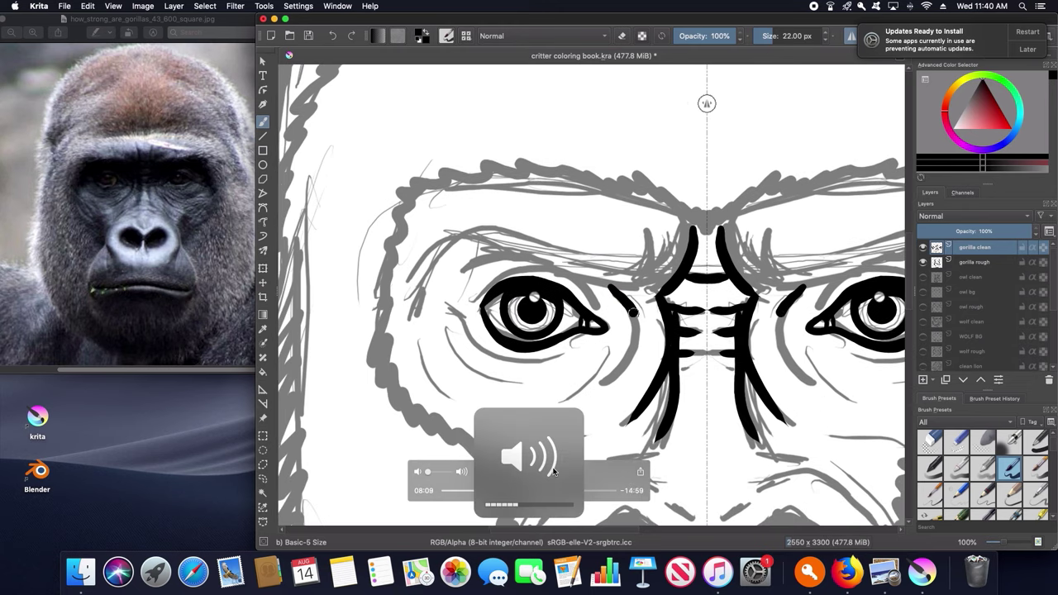
pyautogui.press('XF86AudioRaiseVolume')
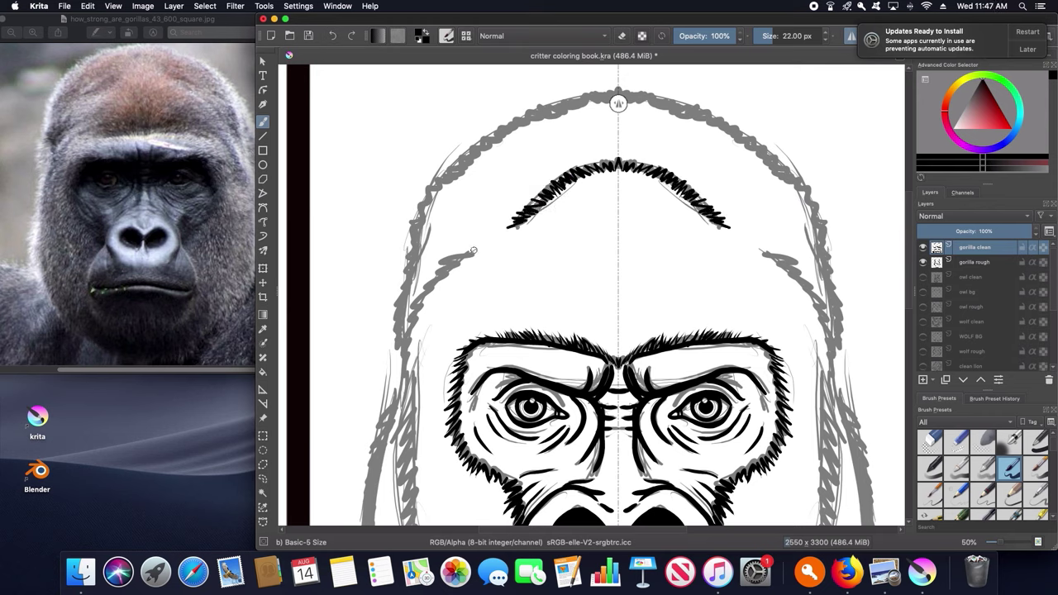
# Ink mirrored spiky fur strokes along the gorilla's crown and down the left side of the head.
pyautogui.moveTo(473, 251)
pyautogui.mouseDown()
pyautogui.moveTo(426, 279)
pyautogui.moveTo(406, 327)
pyautogui.moveTo(397, 414)
pyautogui.moveTo(418, 232)
pyautogui.moveTo(511, 152)
pyautogui.moveTo(621, 120)
pyautogui.mouseUp()
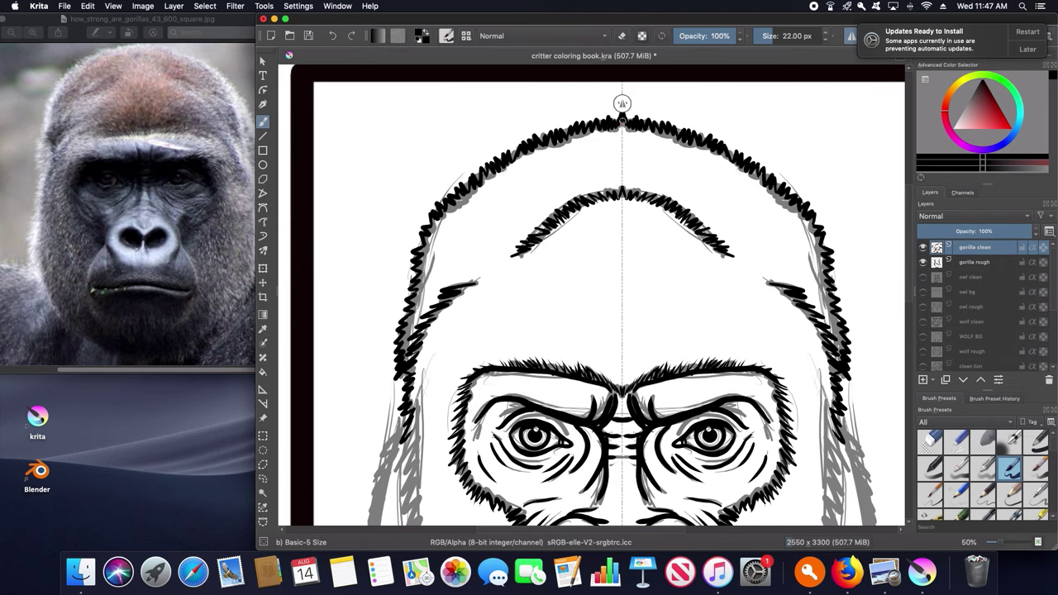
pyautogui.scroll(-2, 619, 152)
pyautogui.scroll(2, 619, 154)
pyautogui.scroll(-2, 603, 199)
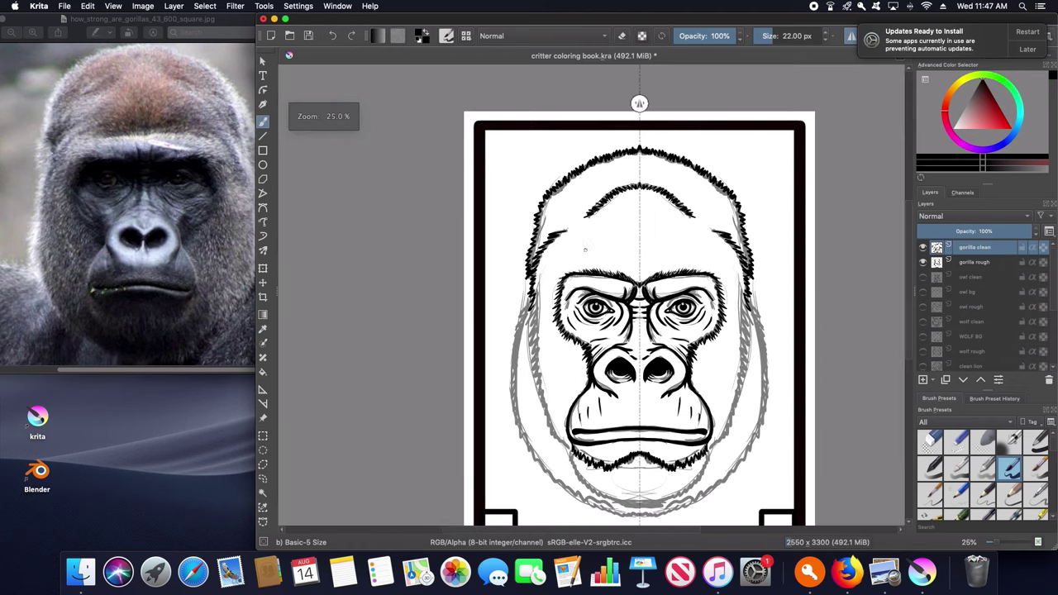
pyautogui.scroll(1, 588, 242)
pyautogui.scroll(1, 589, 242)
pyautogui.moveTo(469, 309); pyautogui.dragTo(460, 377)
pyautogui.moveTo(517, 322); pyautogui.dragTo(529, 213)
pyautogui.moveTo(473, 270); pyautogui.dragTo(452, 320)
# Paint mirrored fur strokes down the gorilla's cheeks and along the lower jaw.
pyautogui.moveTo(497, 233)
pyautogui.mouseDown()
pyautogui.moveTo(479, 291)
pyautogui.moveTo(506, 438)
pyautogui.mouseUp()
pyautogui.moveTo(506, 438)
pyautogui.mouseDown()
pyautogui.moveTo(475, 321)
pyautogui.moveTo(496, 385)
pyautogui.moveTo(533, 435)
pyautogui.mouseUp()
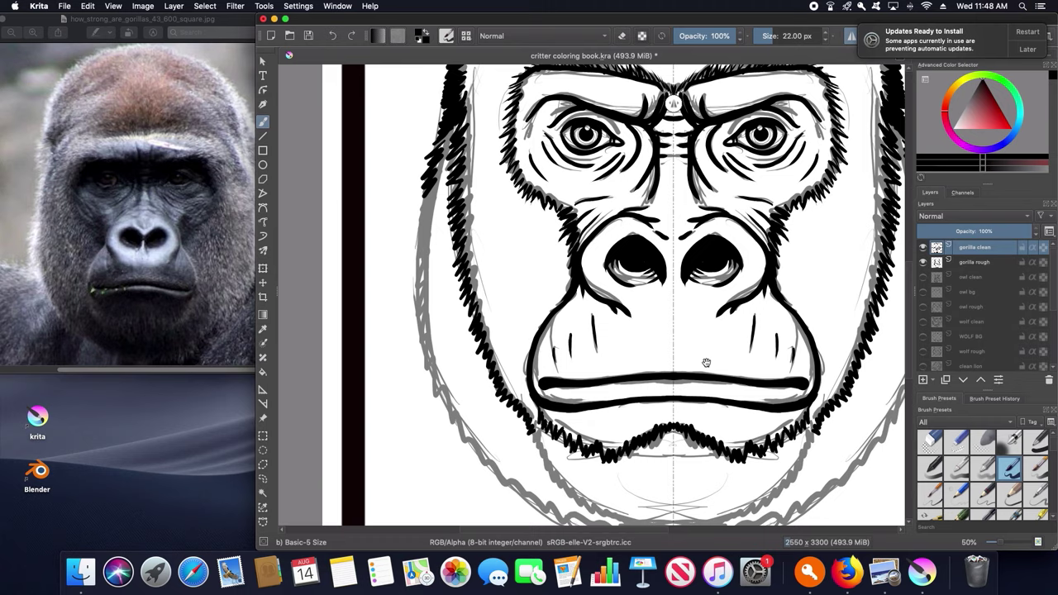
pyautogui.moveTo(706, 361)
pyautogui.mouseDown()
pyautogui.moveTo(668, 284)
pyautogui.moveTo(735, 346)
pyautogui.mouseUp()
pyautogui.moveTo(456, 170)
pyautogui.mouseDown()
pyautogui.moveTo(443, 308)
pyautogui.moveTo(463, 382)
pyautogui.moveTo(496, 430)
pyautogui.moveTo(569, 494)
pyautogui.moveTo(513, 391)
pyautogui.moveTo(566, 421)
pyautogui.moveTo(615, 431)
pyautogui.moveTo(645, 422)
pyautogui.moveTo(641, 444)
pyautogui.mouseUp()
pyautogui.moveTo(501, 331)
pyautogui.mouseDown()
pyautogui.moveTo(550, 410)
pyautogui.moveTo(642, 445)
pyautogui.mouseUp()
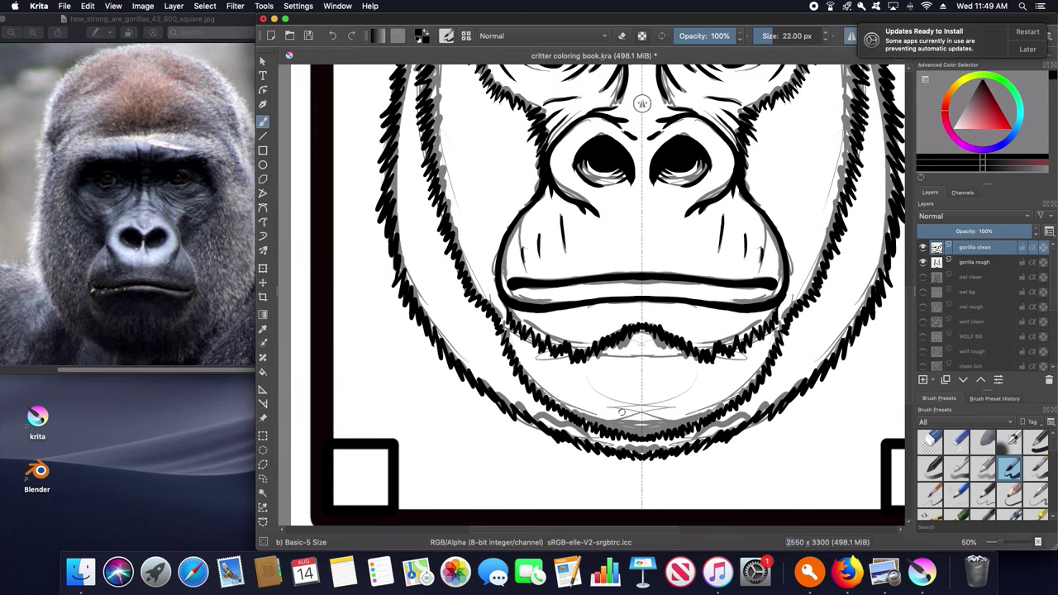
pyautogui.press('-')
pyautogui.press('-')
pyautogui.press('-')
pyautogui.press('+')
# Hide the gorilla rough layer and zoom around to check the clean ink.
pyautogui.click(922, 262)
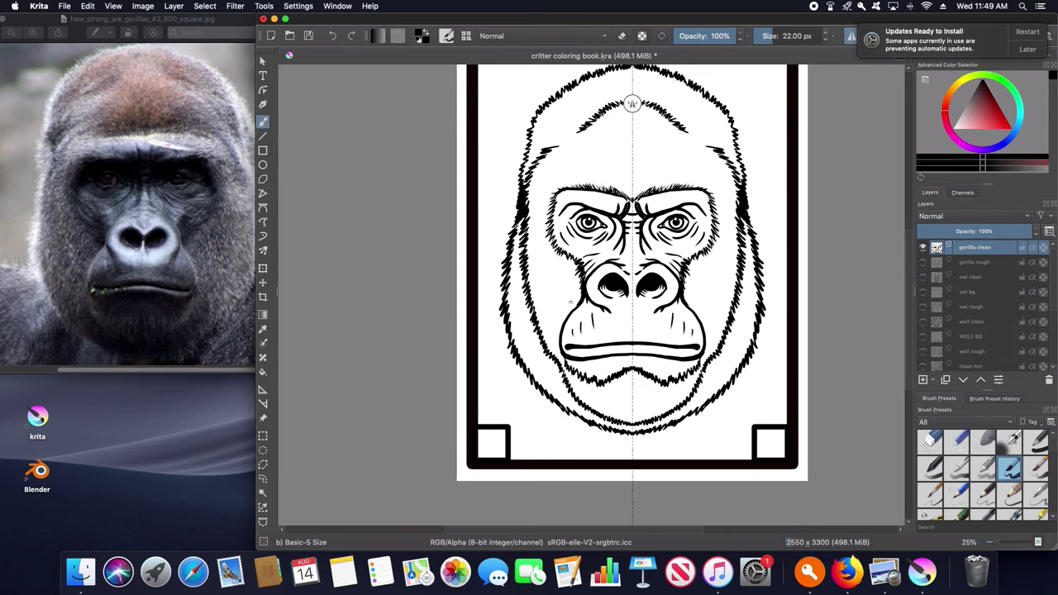
pyautogui.press('-')
pyautogui.press('-')
pyautogui.press('+')
pyautogui.press('+')
pyautogui.press('+')
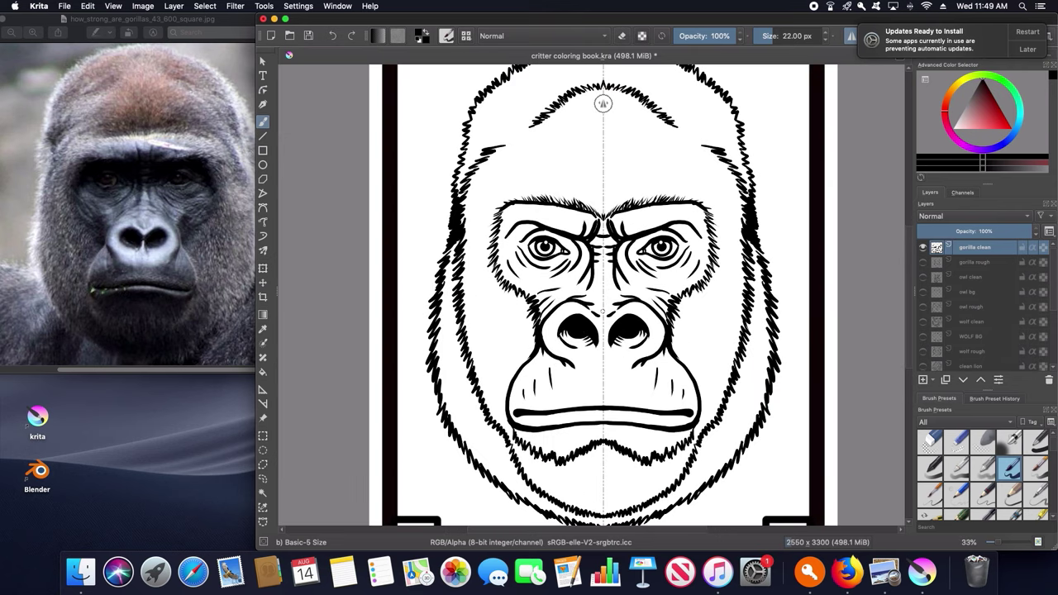
pyautogui.press('-')
pyautogui.press('+')
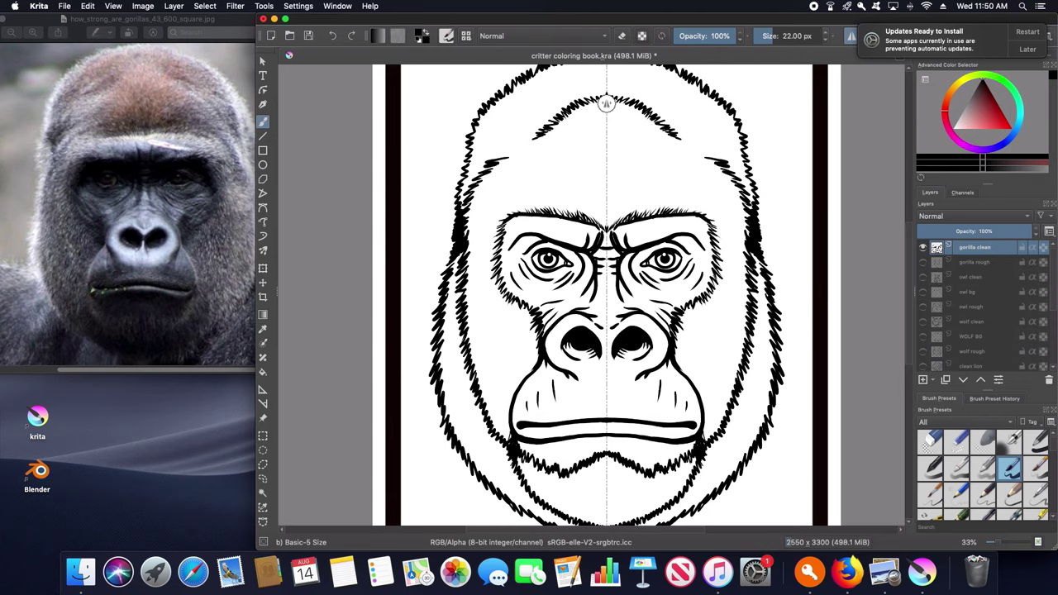
pyautogui.press('-')
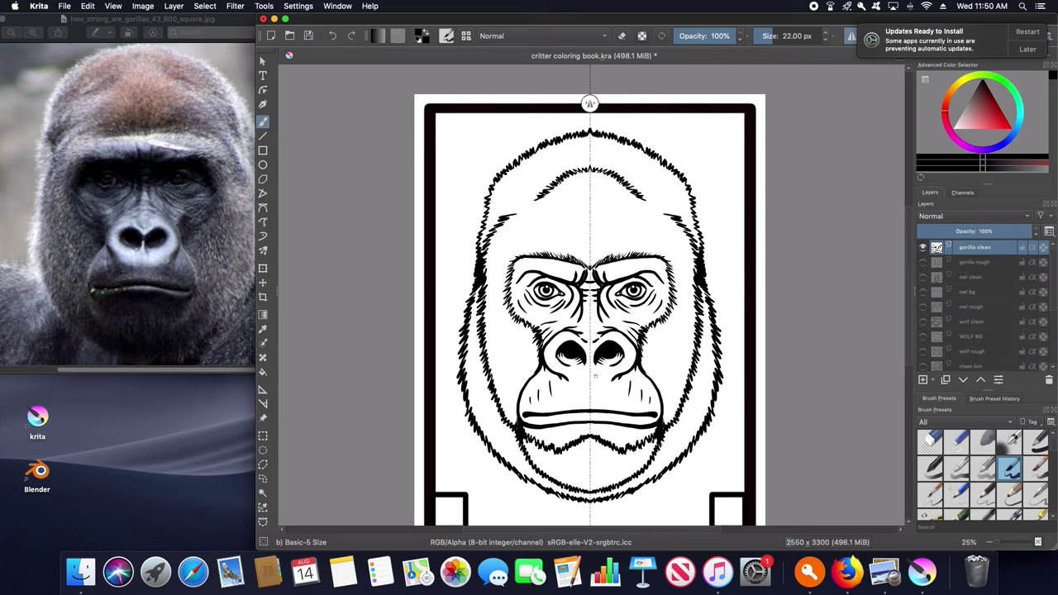
pyautogui.scroll(1, 567, 371)
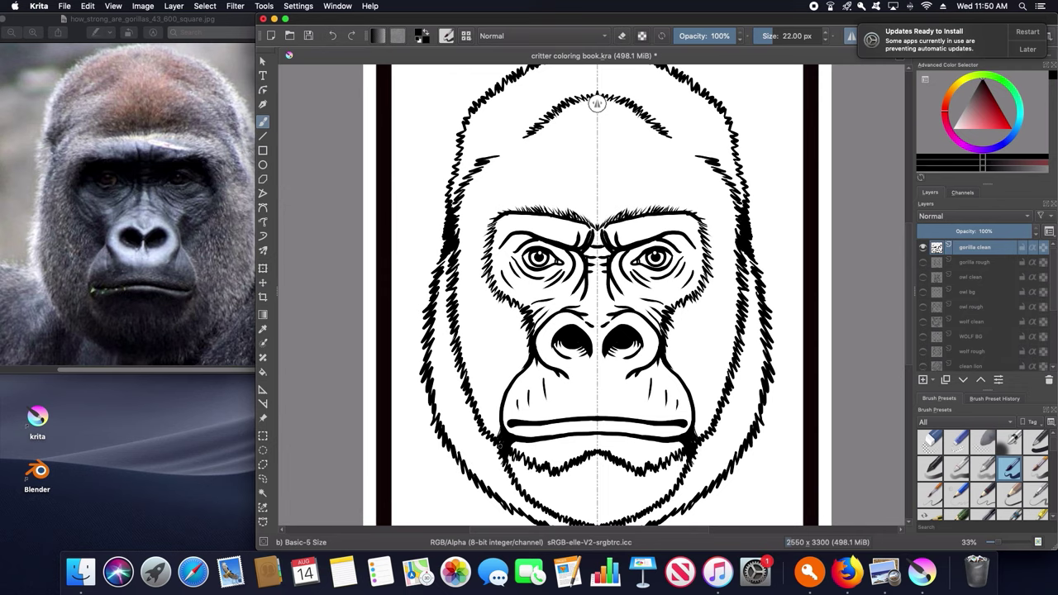
pyautogui.scroll(-1, 565, 418)
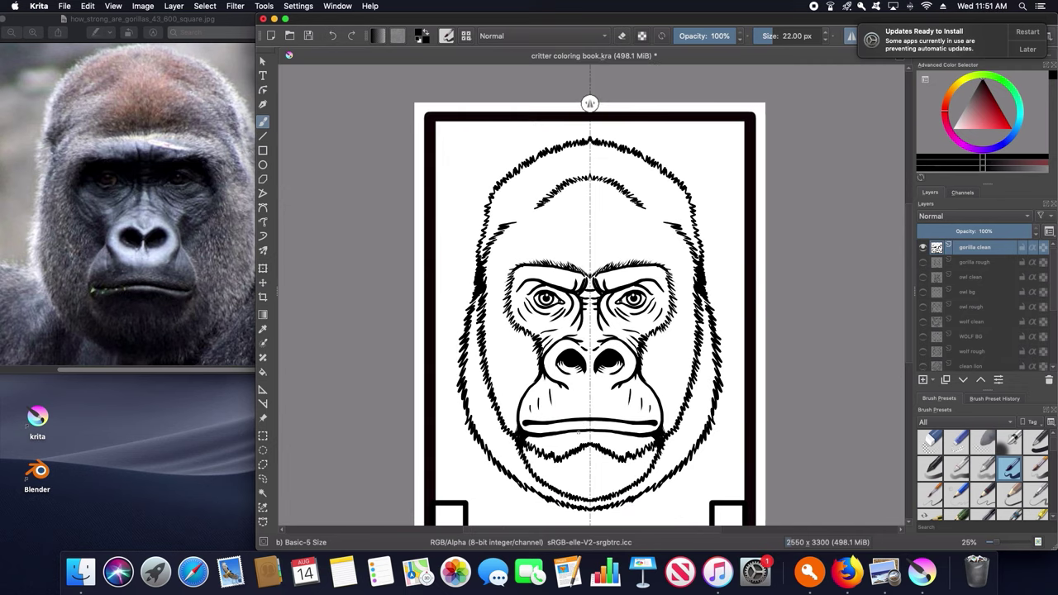
# Add mirrored hair strokes on the brow at 50% zoom, then insert a new layer.
pyautogui.press('+')
pyautogui.moveTo(460, 253)
pyautogui.mouseDown()
pyautogui.moveTo(533, 253)
pyautogui.moveTo(586, 273)
pyautogui.mouseUp()
pyautogui.press('-')
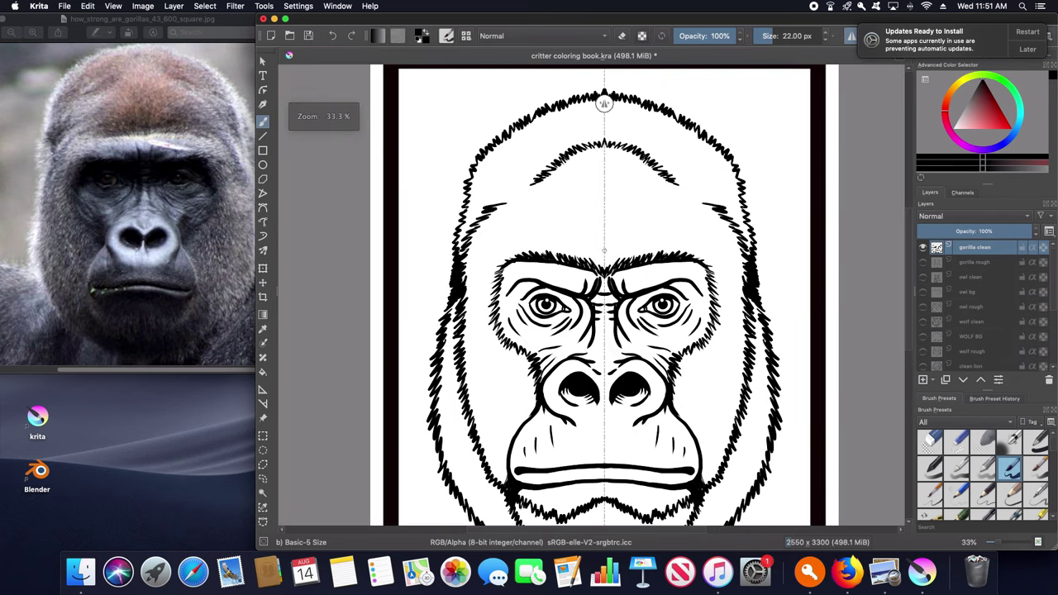
pyautogui.press('-')
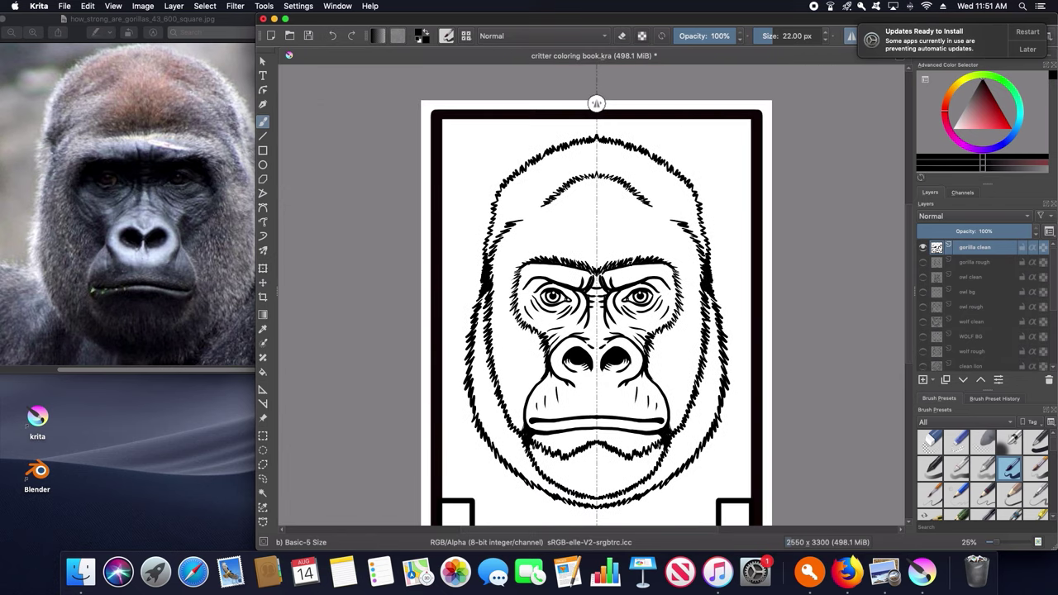
pyautogui.press('-')
pyautogui.press('+')
pyautogui.press('Insert')
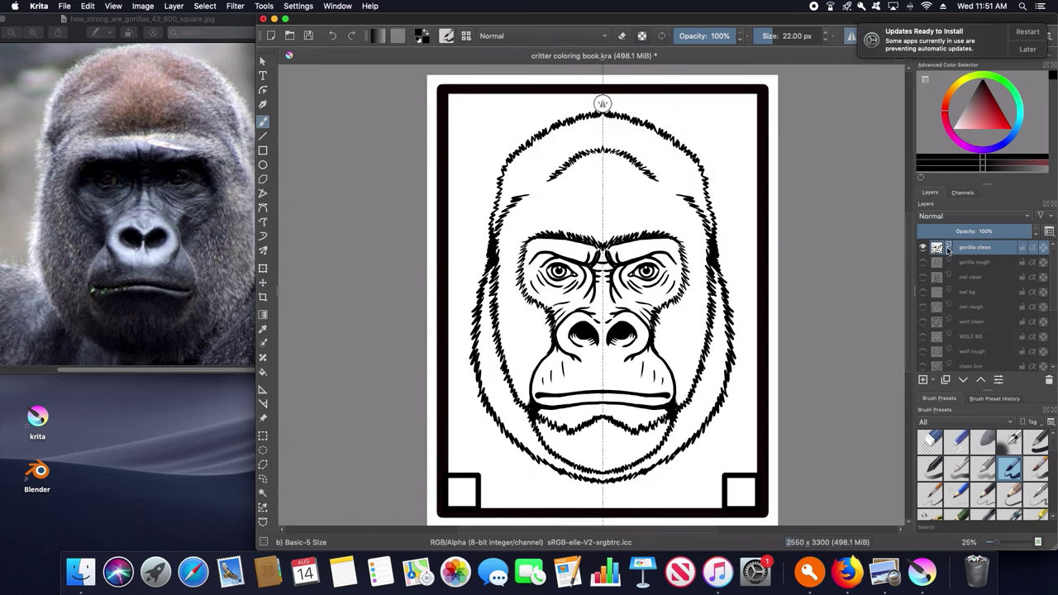
# Rename the new layer to 'gorilla bg'.
pyautogui.doubleClick(964, 249)
pyautogui.write('gorilla bg')
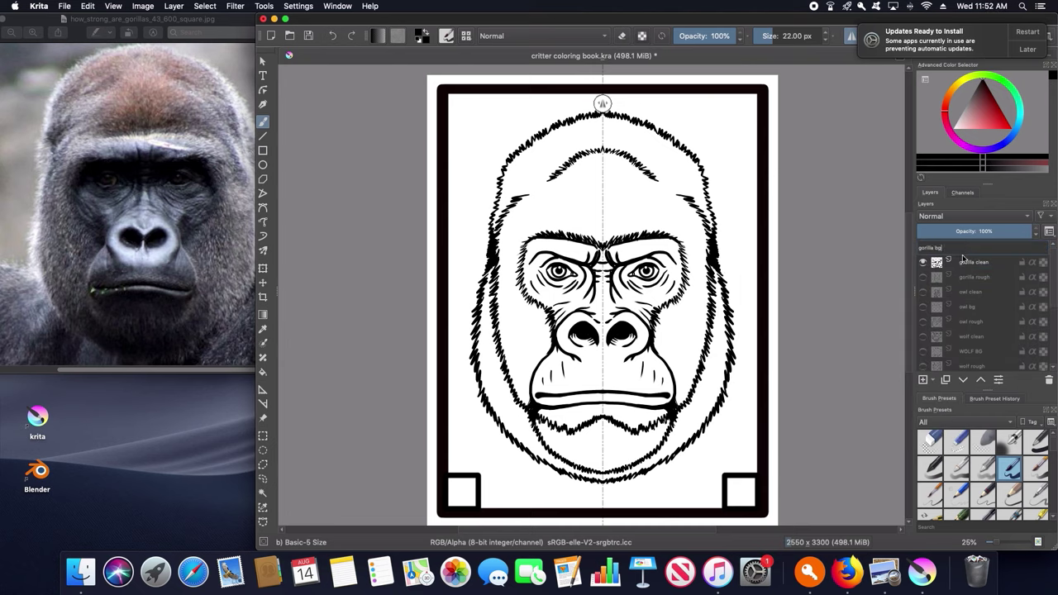
pyautogui.press('Return')
# Draw overlapping mirrored rectangles across the page, undoing one misplaced bottom rectangle.
pyautogui.click(263, 150)
pyautogui.moveTo(464, 107); pyautogui.dragTo(550, 221)
pyautogui.moveTo(487, 131); pyautogui.dragTo(575, 245)
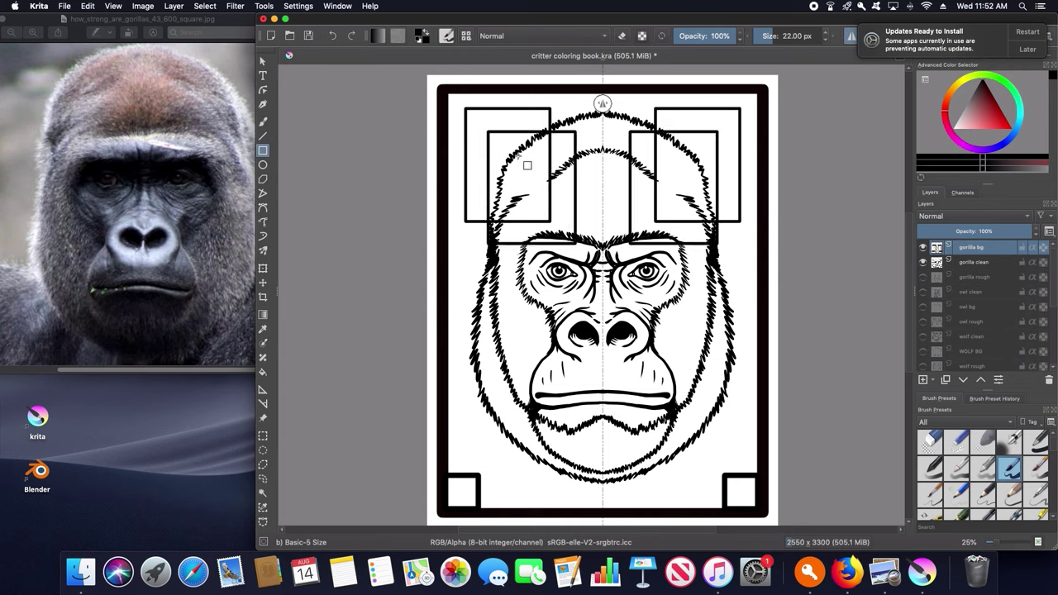
pyautogui.moveTo(447, 93); pyautogui.dragTo(593, 274)
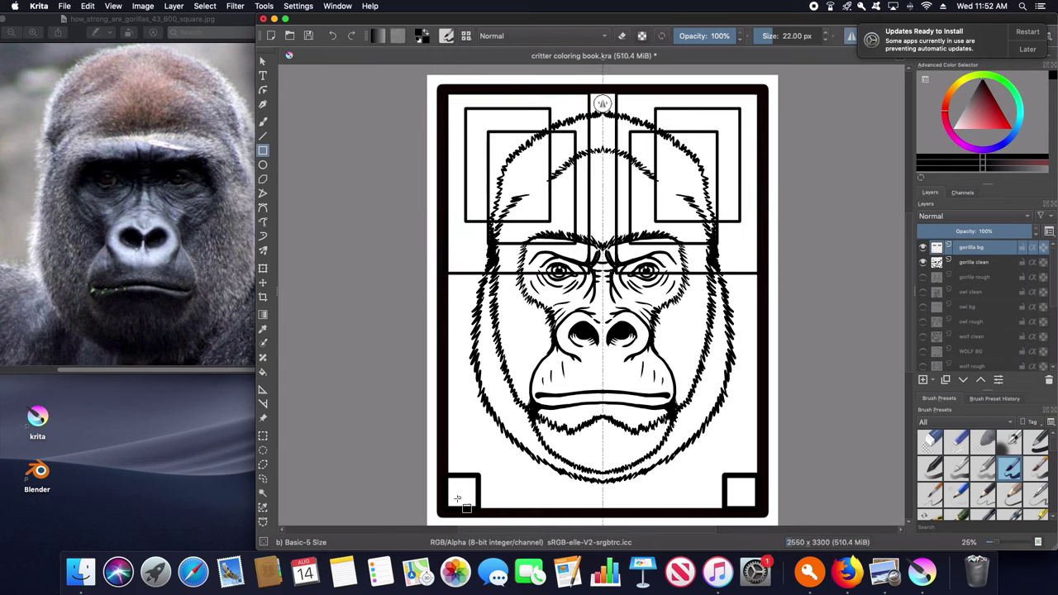
pyautogui.moveTo(447, 509)
pyautogui.mouseDown()
pyautogui.moveTo(505, 426)
pyautogui.moveTo(443, 501)
pyautogui.moveTo(543, 401)
pyautogui.moveTo(528, 392)
pyautogui.moveTo(572, 339)
pyautogui.mouseUp()
pyautogui.hotkey('ctrl', 'z')
pyautogui.moveTo(450, 303); pyautogui.dragTo(609, 513)
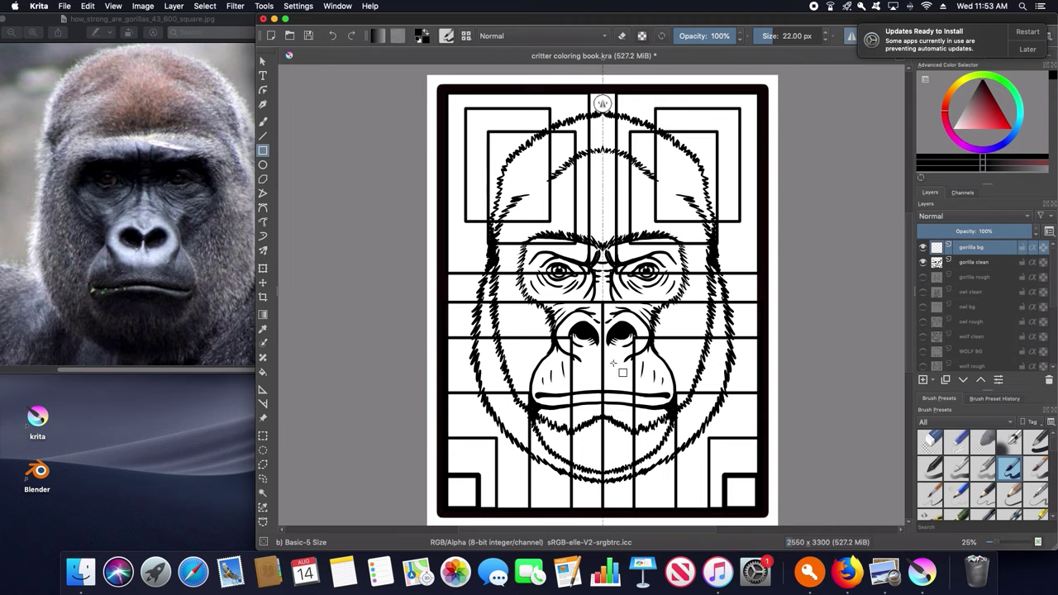
# Use the Eraser Circle preset to erase the grid lines crossing the gorilla's brow, face and chin.
pyautogui.press('e')
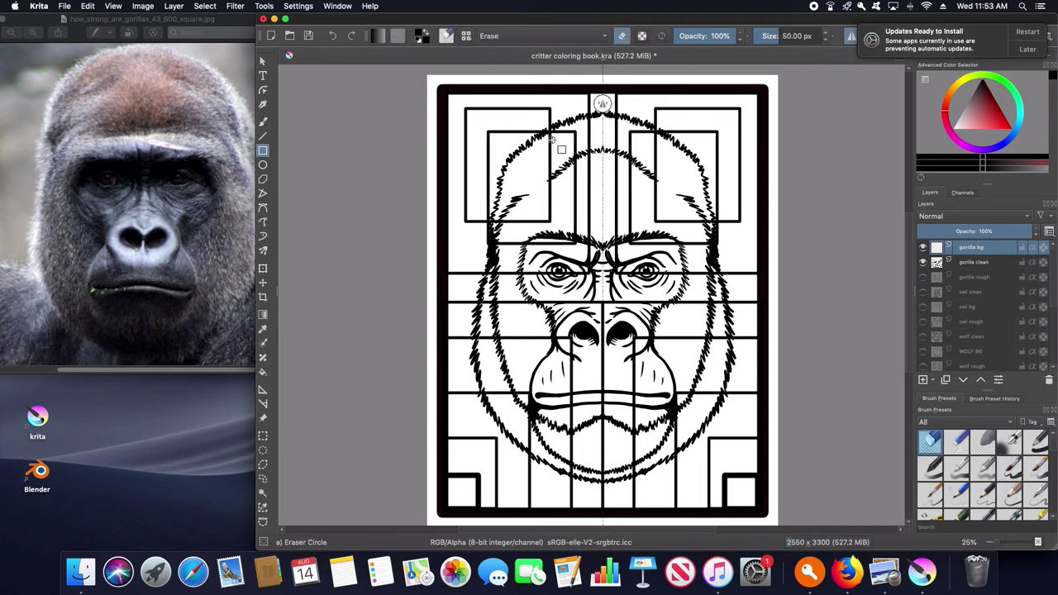
pyautogui.press('b')
pyautogui.moveTo(549, 132)
pyautogui.mouseDown()
pyautogui.moveTo(576, 218)
pyautogui.moveTo(590, 177)
pyautogui.moveTo(549, 155)
pyautogui.moveTo(500, 221)
pyautogui.moveTo(545, 222)
pyautogui.mouseUp()
pyautogui.moveTo(495, 244); pyautogui.dragTo(576, 244)
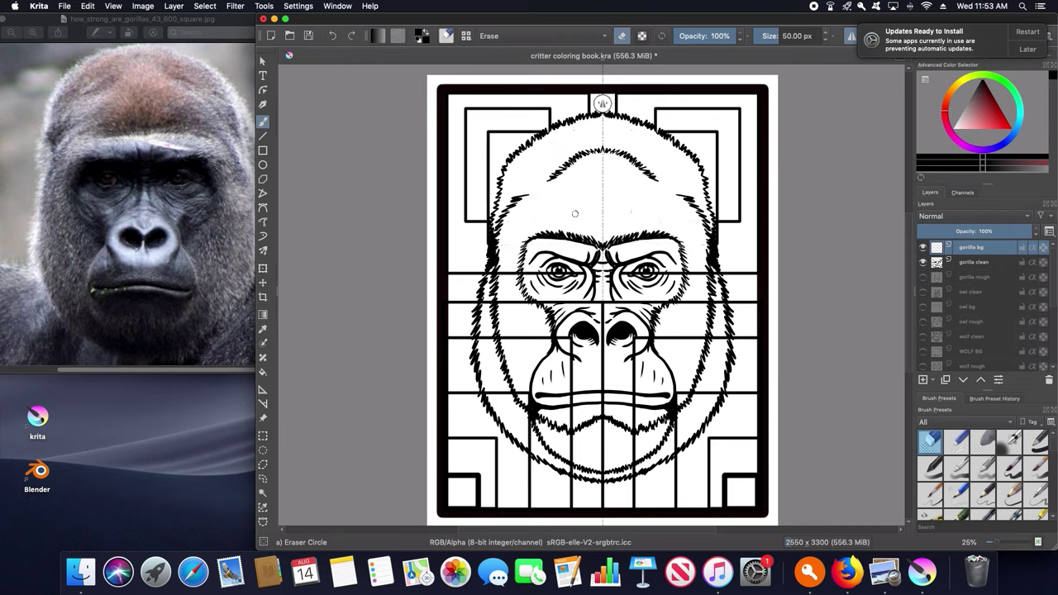
pyautogui.moveTo(499, 271)
pyautogui.mouseDown()
pyautogui.moveTo(595, 271)
pyautogui.moveTo(602, 482)
pyautogui.mouseUp()
pyautogui.moveTo(600, 301); pyautogui.dragTo(481, 303)
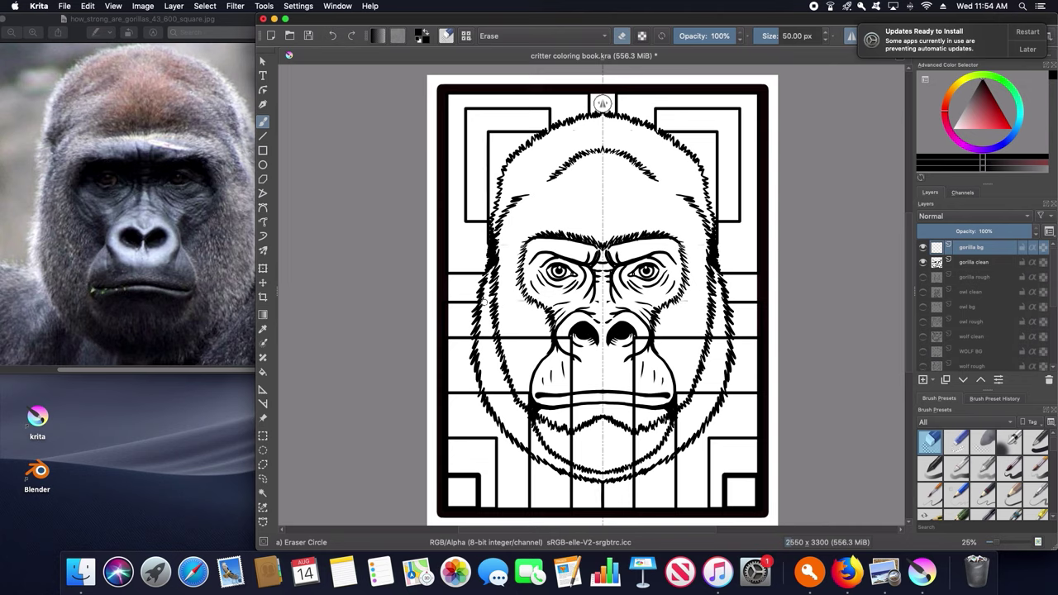
pyautogui.moveTo(571, 356); pyautogui.dragTo(571, 385)
pyautogui.moveTo(558, 338); pyautogui.dragTo(480, 339)
pyautogui.moveTo(571, 377); pyautogui.dragTo(571, 463)
pyautogui.moveTo(530, 392); pyautogui.dragTo(483, 393)
pyautogui.moveTo(530, 418); pyautogui.dragTo(530, 442)
# Briefly hide the gorilla clean layer to check the background, restore it, and save the file.
pyautogui.hotkey('ctrl', ',')
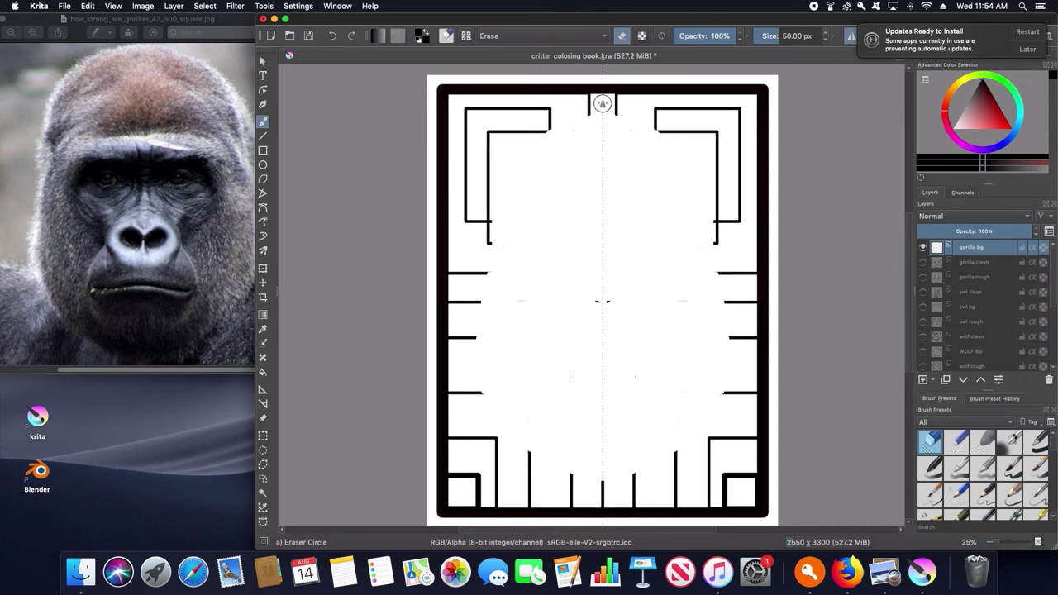
pyautogui.click(923, 261)
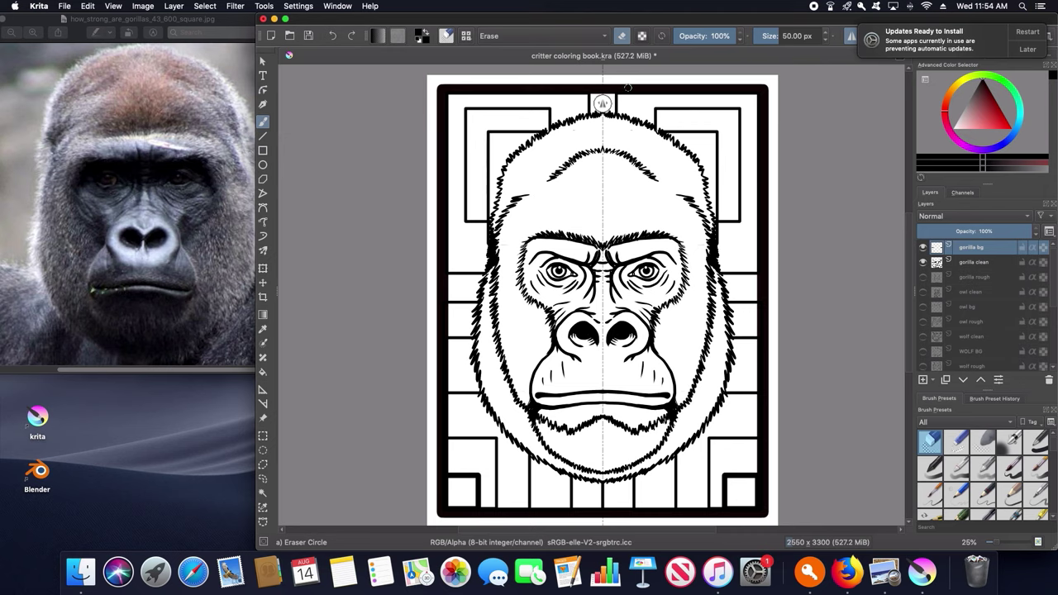
pyautogui.scroll(-2, 588, 234)
pyautogui.scroll(2, 604, 192)
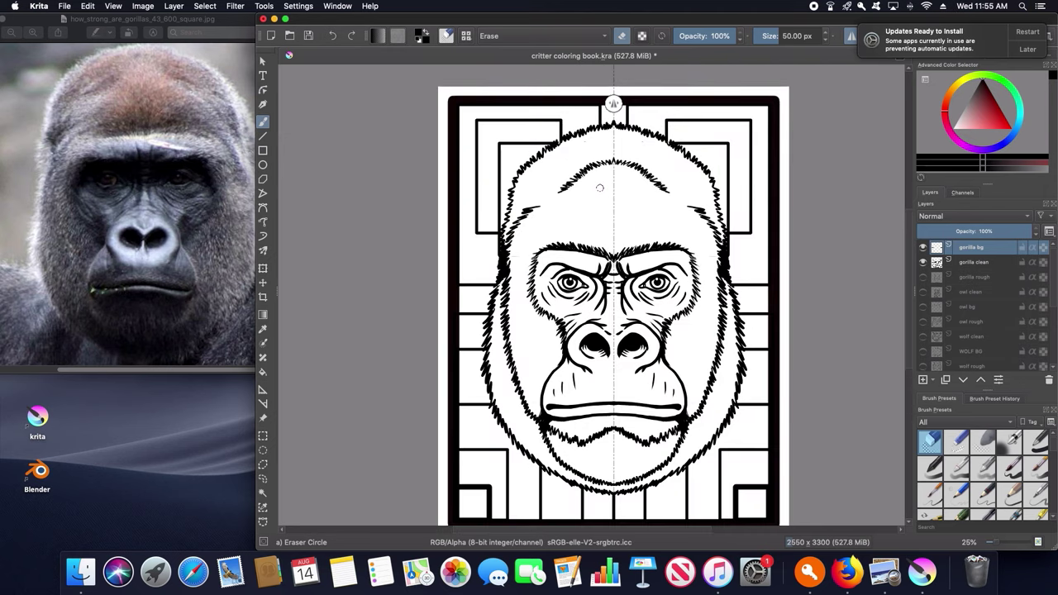
pyautogui.scroll(-1, 602, 192)
pyautogui.scroll(2, 588, 235)
pyautogui.press('super+s')
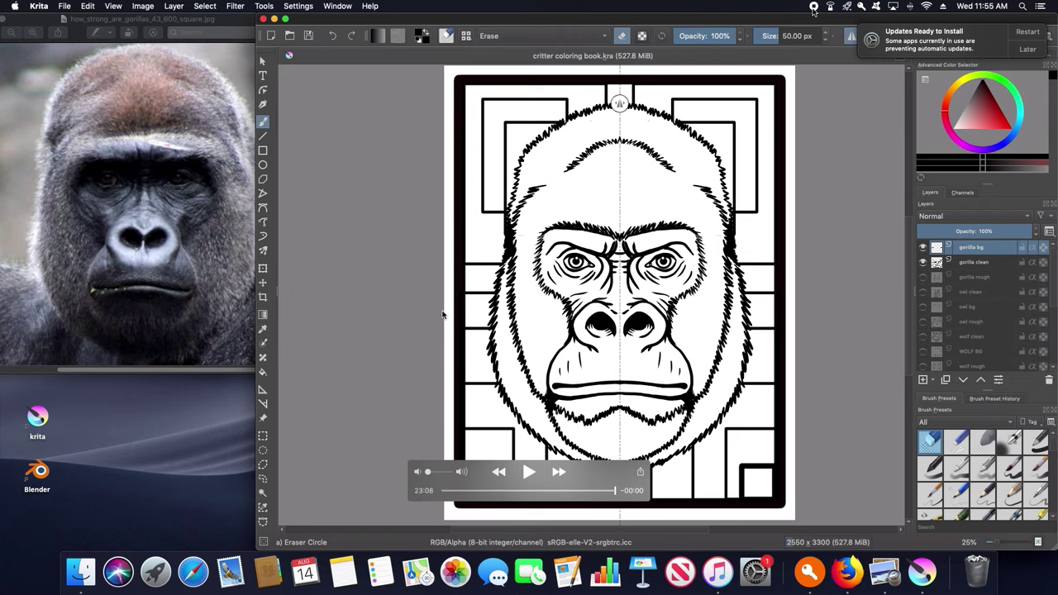
pyautogui.press('Escape')
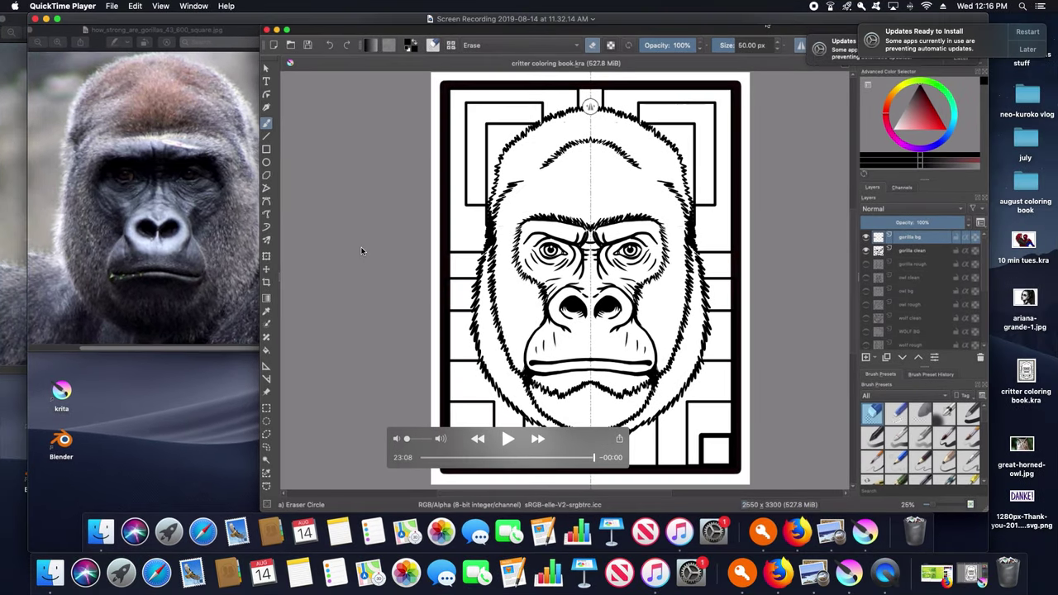
# Close QuickTime, open gorilla coloring book.jpg in Preview, and center its window on screen.
pyautogui.click(35, 19)
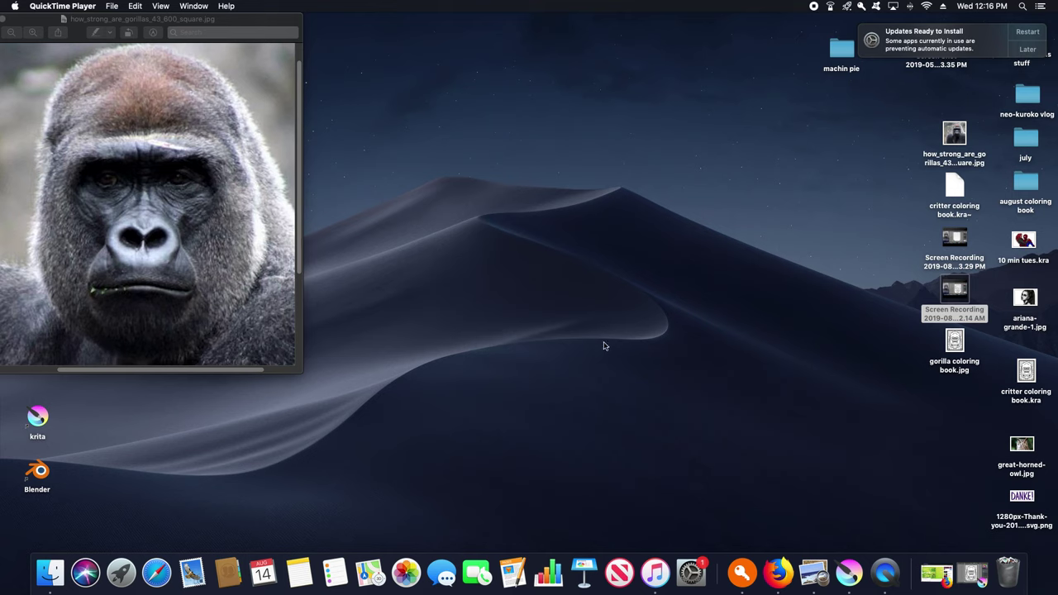
pyautogui.doubleClick(956, 350)
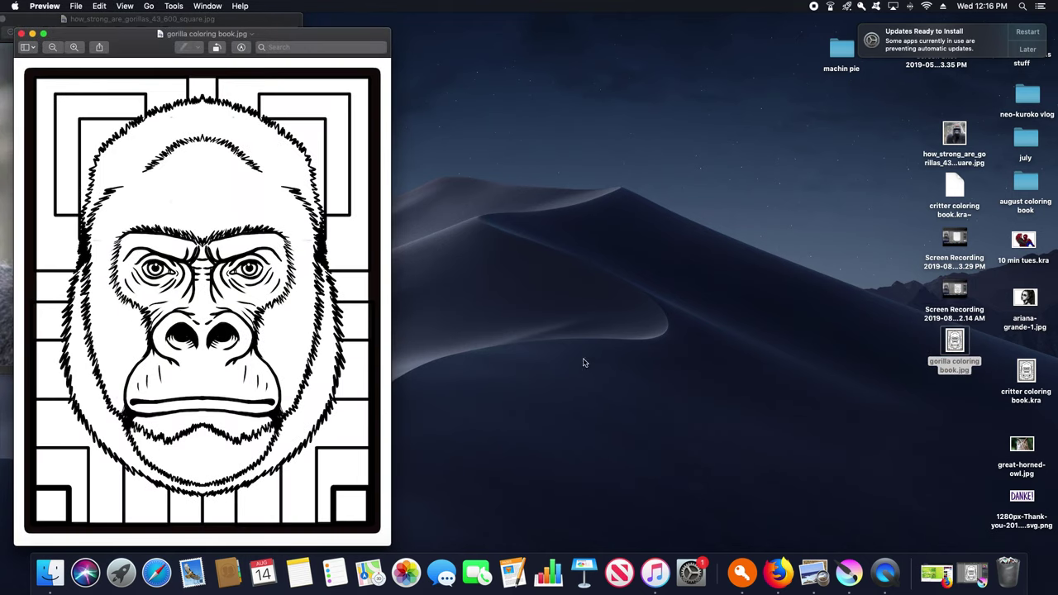
pyautogui.moveTo(140, 43); pyautogui.dragTo(519, 34)
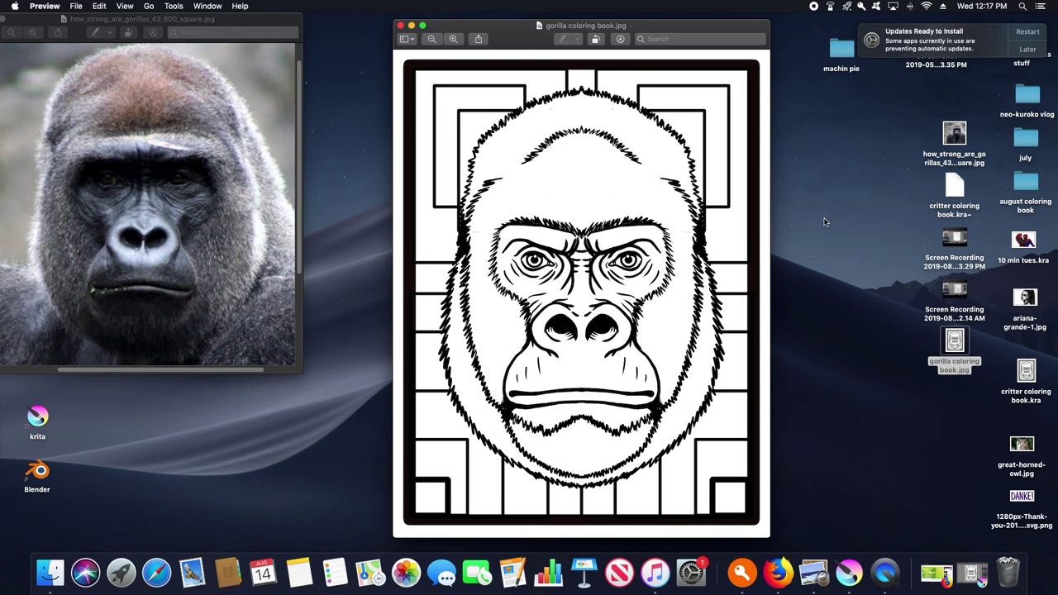